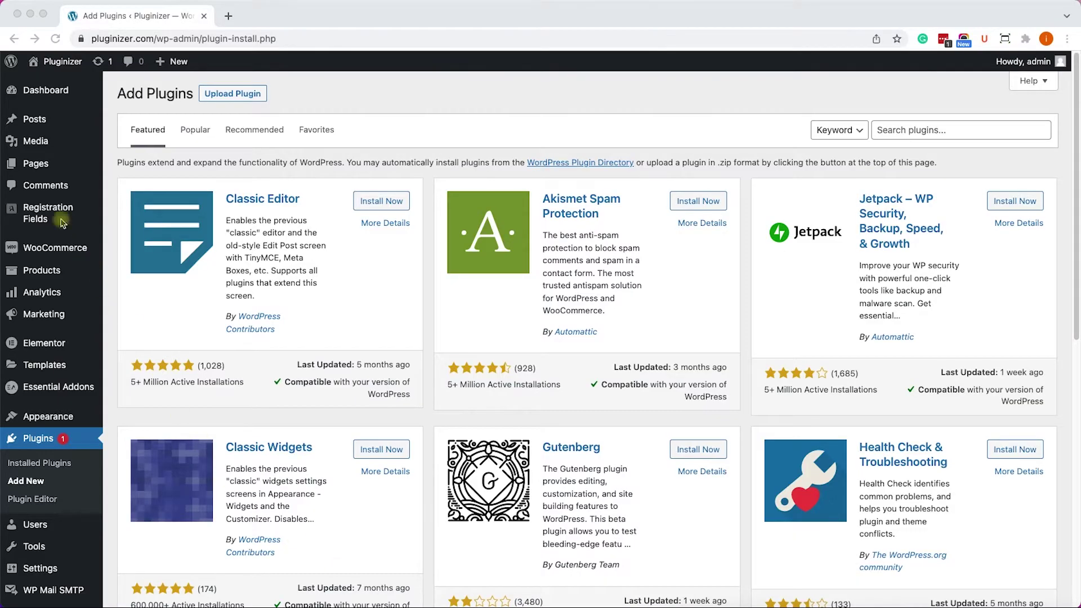
Confirm the Posts list shows no posts, then close that tab to return to Add Plugins
{"action": "mouse_move", "coordinate": [32, 128]}
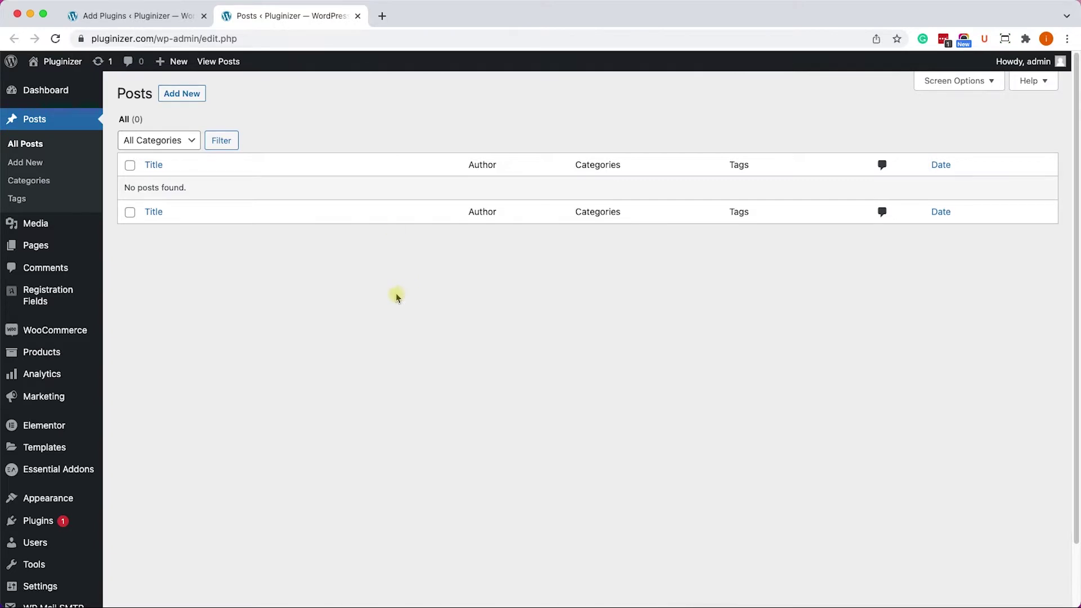
{"action": "left_click", "coordinate": [358, 16]}
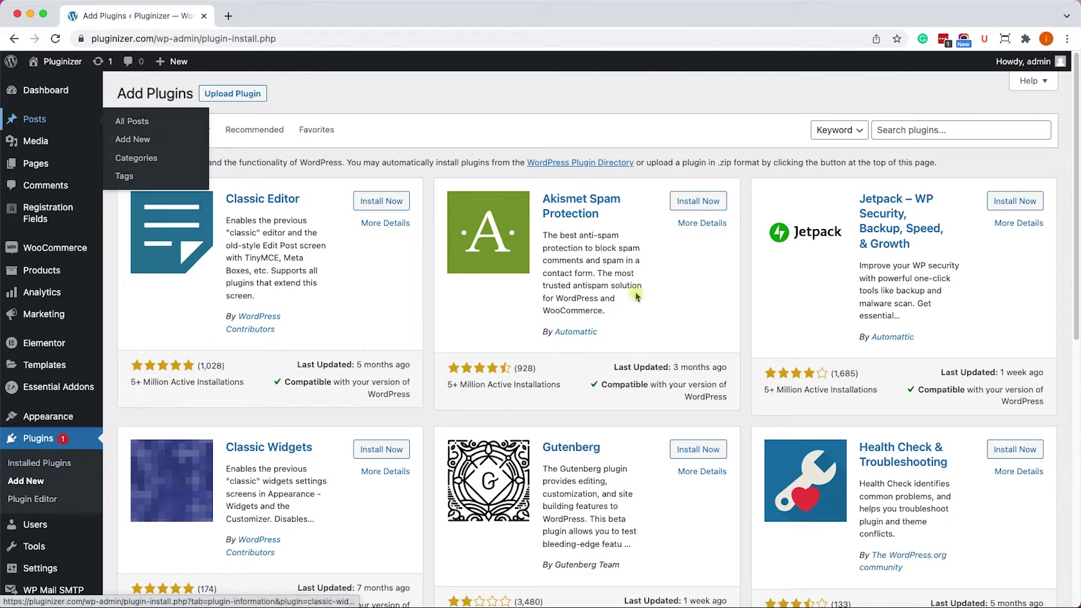
Search plugins for 'wp all import' and activate the WP All Import plugin
{"action": "left_click", "coordinate": [907, 131]}
{"action": "type", "text": "wp a"}
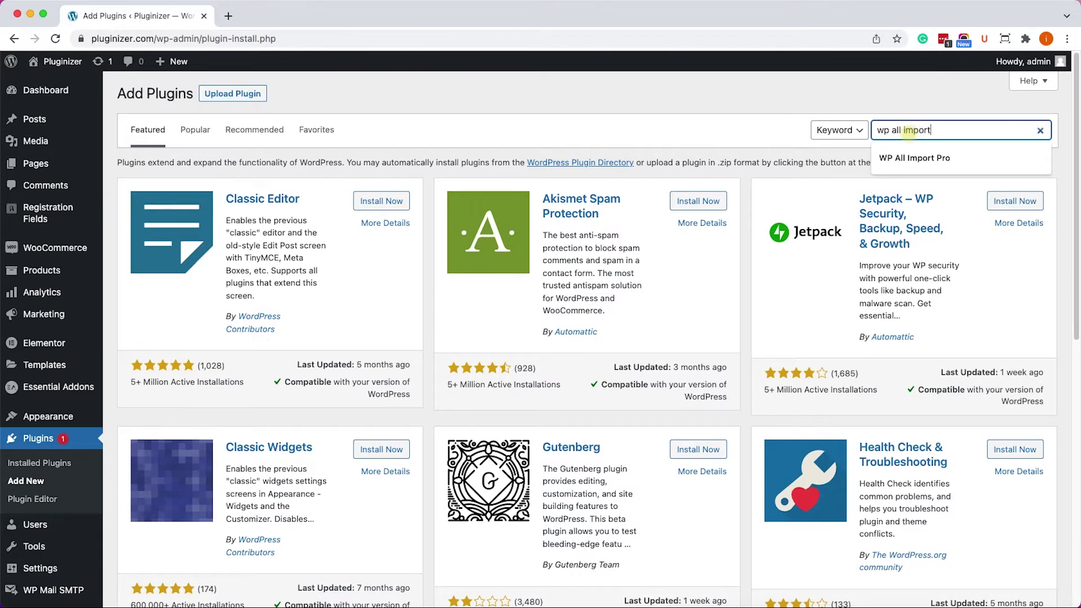
{"action": "type", "text": "ll import"}
{"action": "key", "text": "Return"}
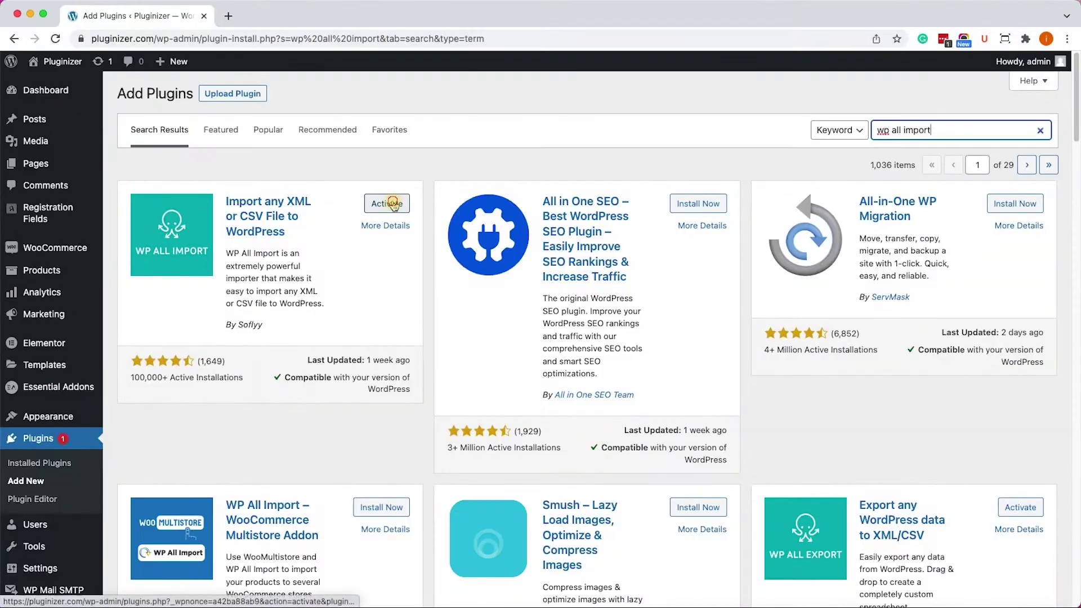
{"action": "left_click", "coordinate": [693, 127]}
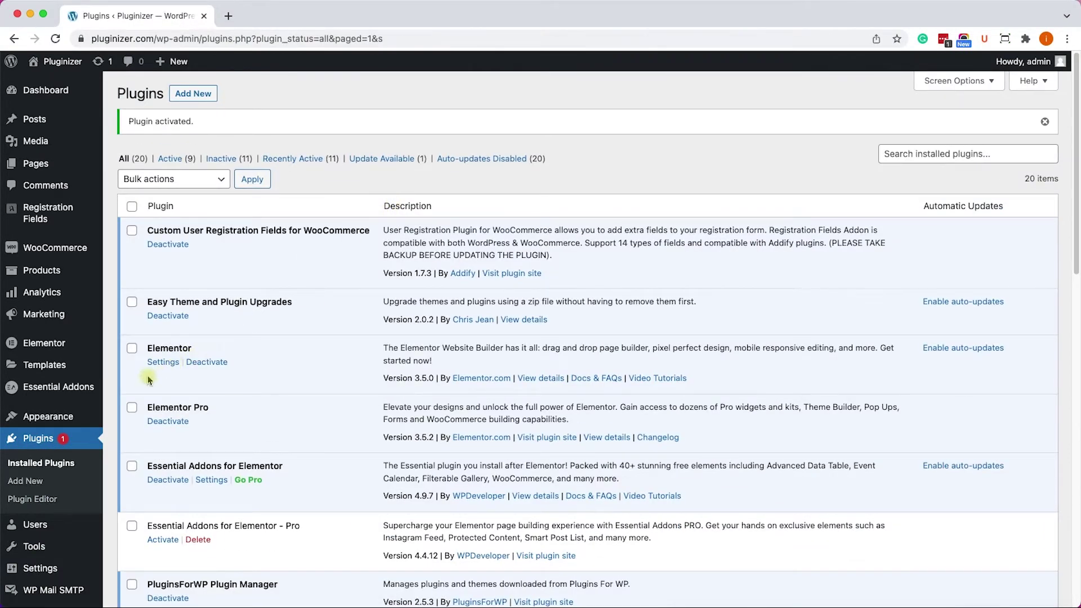
Go to All Import > New Import in the admin menu
{"action": "scroll", "coordinate": [110, 391], "scroll_direction": "down", "scroll_amount": 4}
{"action": "mouse_move", "coordinate": [46, 568]}
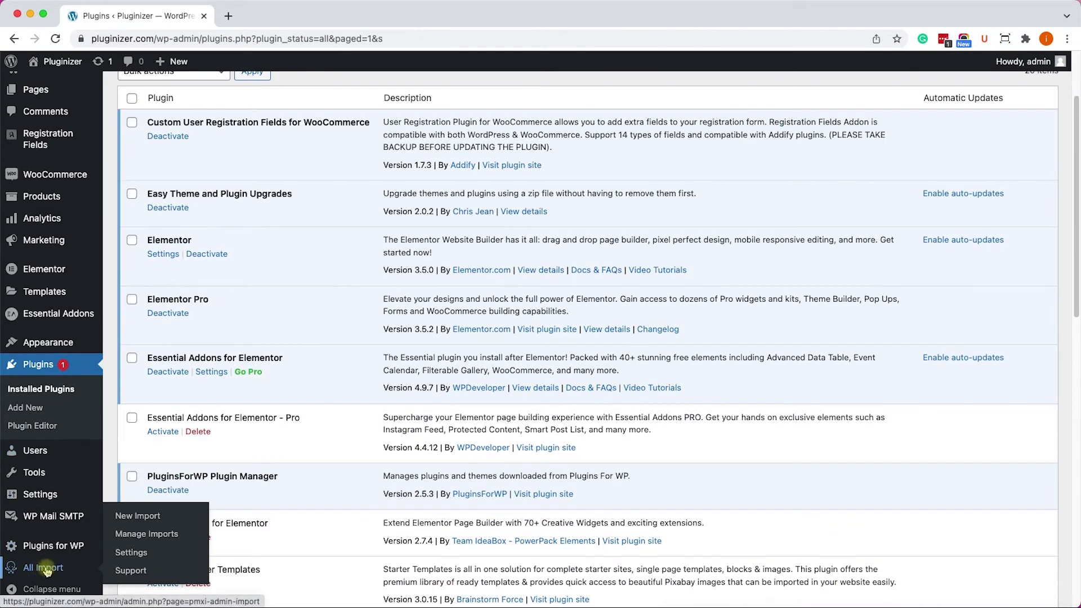
{"action": "left_click", "coordinate": [152, 517]}
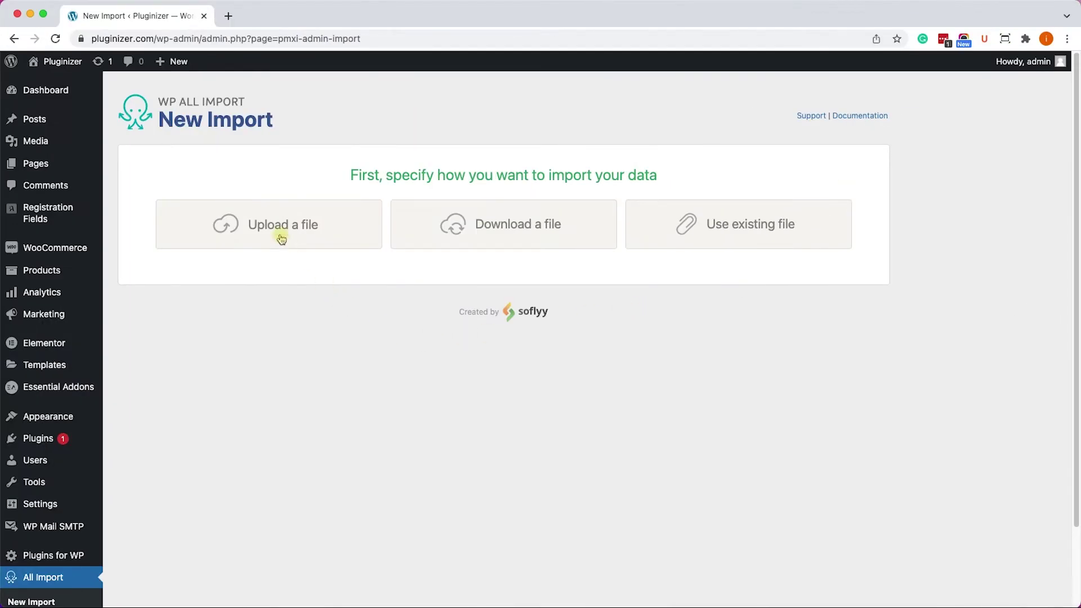
Choose 'Upload a file' as the import source on the New Import page
{"action": "left_click", "coordinate": [281, 238]}
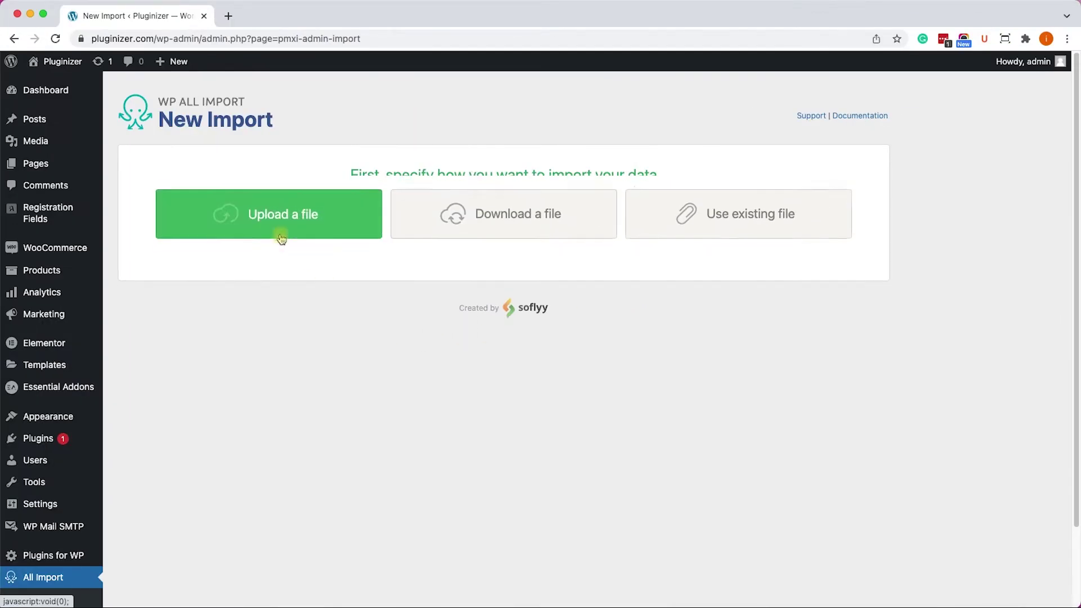
{"action": "left_click", "coordinate": [280, 237]}
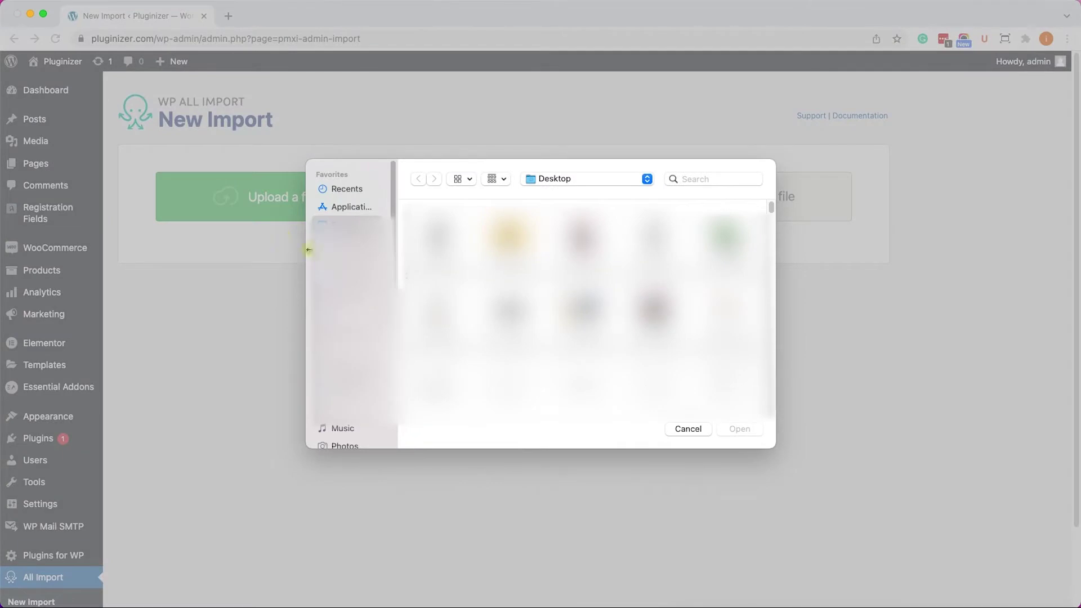
Upload Posts-Export-2021-December-17-1648.csv from Downloads to create new Posts, then continue to step 2
{"action": "left_click", "coordinate": [346, 259]}
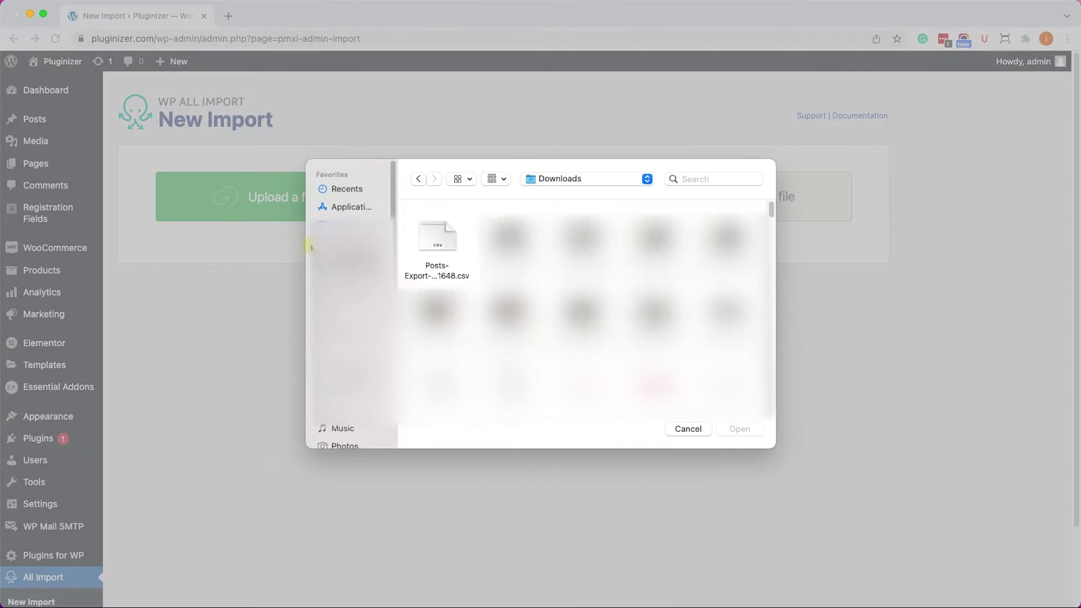
{"action": "double_click", "coordinate": [435, 241]}
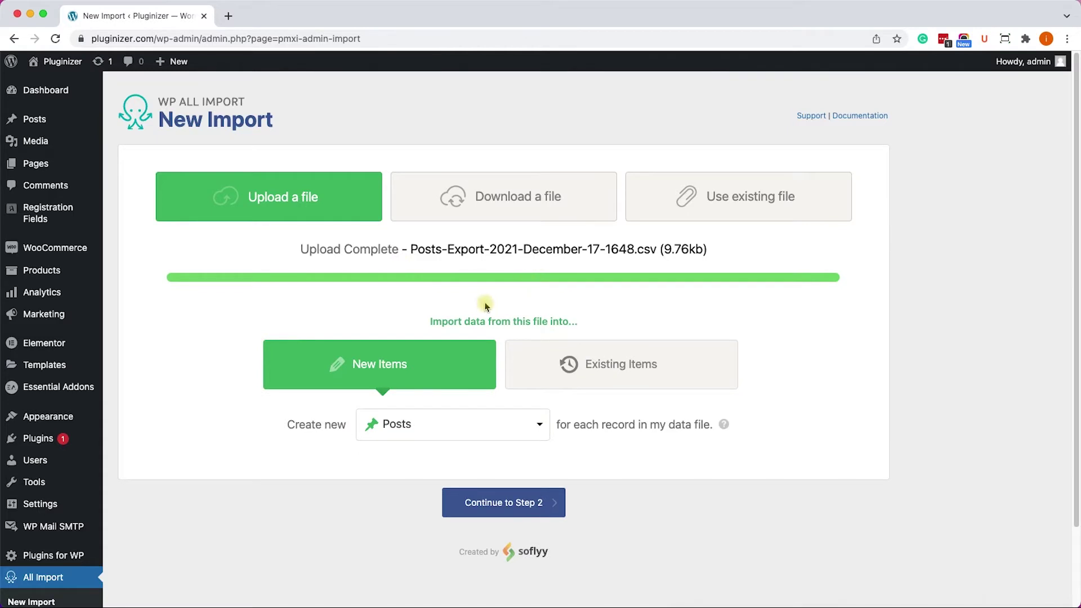
{"action": "left_click", "coordinate": [422, 427]}
{"action": "scroll", "coordinate": [424, 426], "scroll_direction": "down", "scroll_amount": 3}
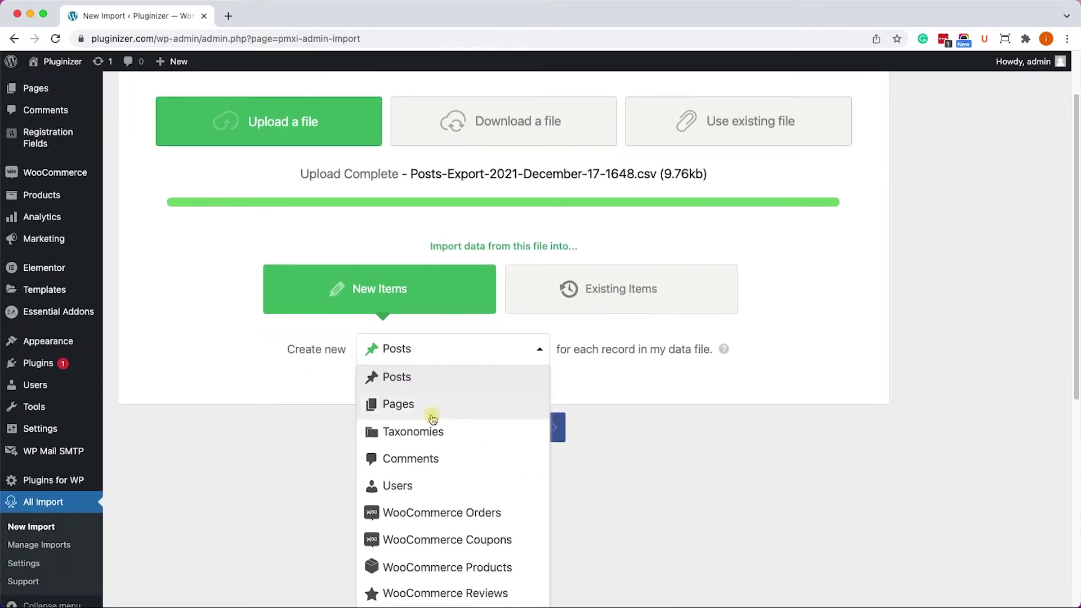
{"action": "scroll", "coordinate": [432, 419], "scroll_direction": "down", "scroll_amount": 4}
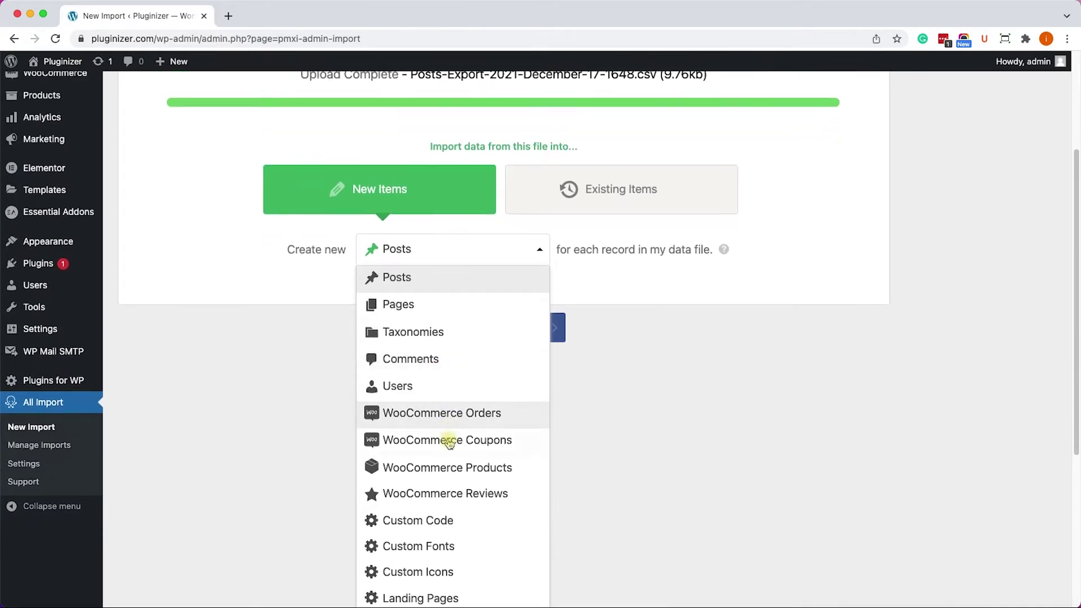
{"action": "scroll", "coordinate": [448, 443], "scroll_direction": "down", "scroll_amount": 1}
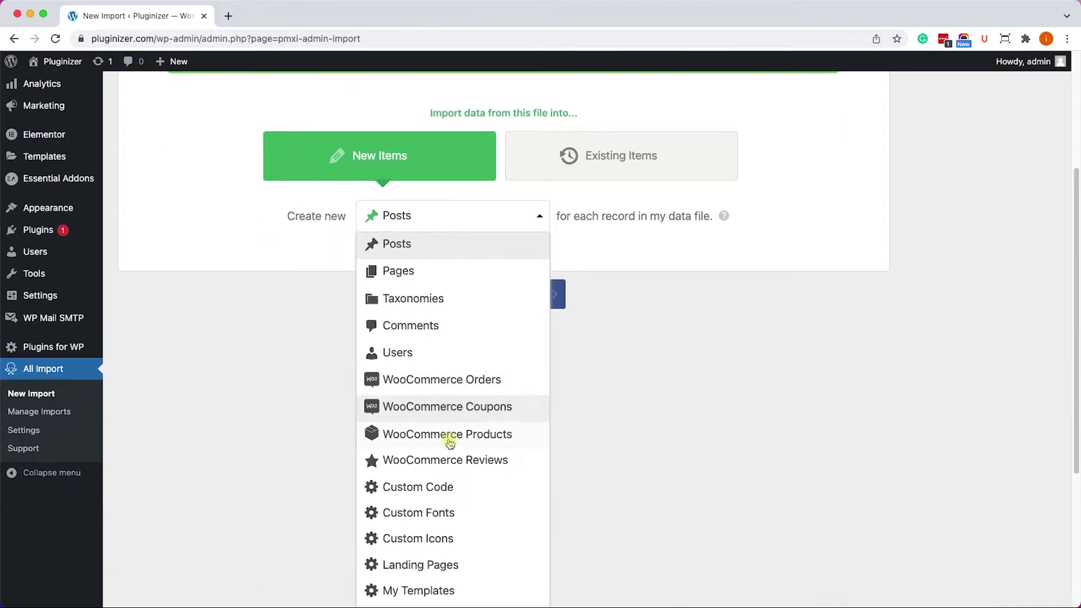
{"action": "left_click", "coordinate": [457, 256]}
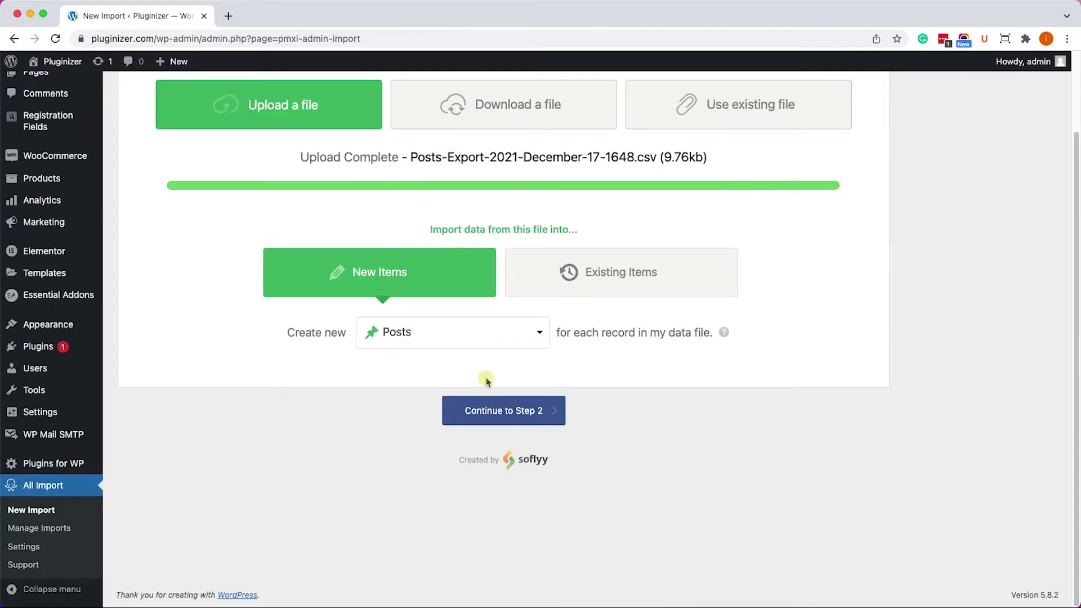
{"action": "left_click", "coordinate": [523, 412]}
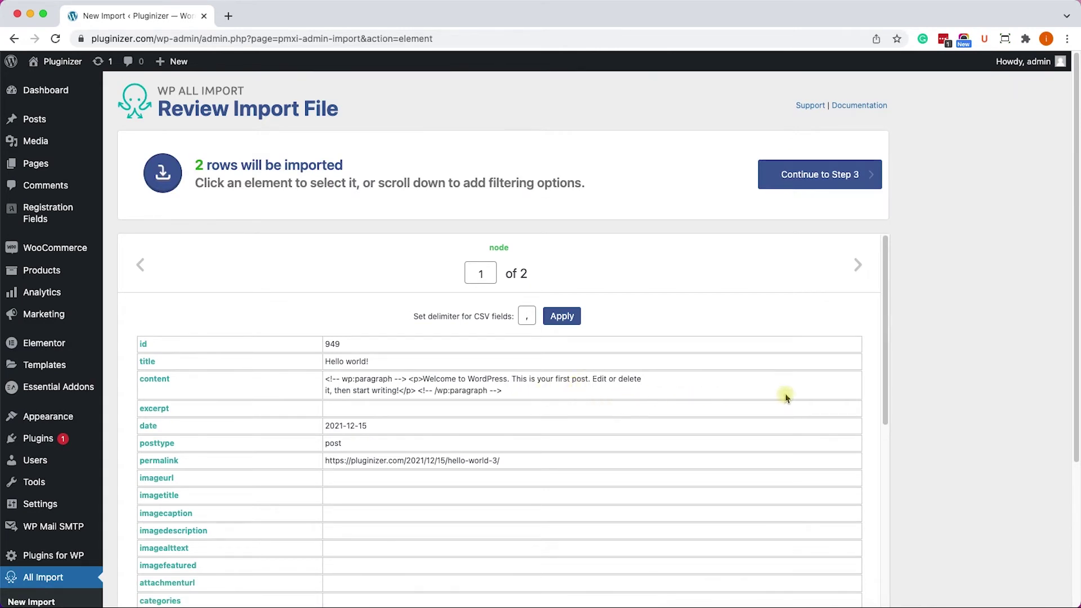
Review both import records, Hello world! and Blog post, then continue to step 3
{"action": "scroll", "coordinate": [732, 439], "scroll_direction": "down", "scroll_amount": 3}
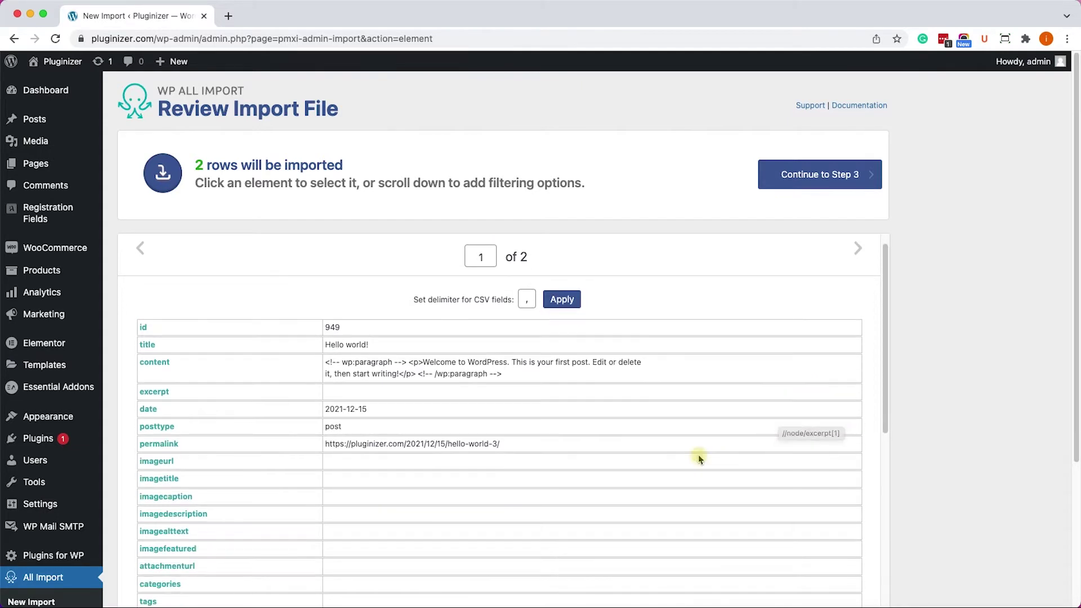
{"action": "scroll", "coordinate": [698, 457], "scroll_direction": "down", "scroll_amount": 10}
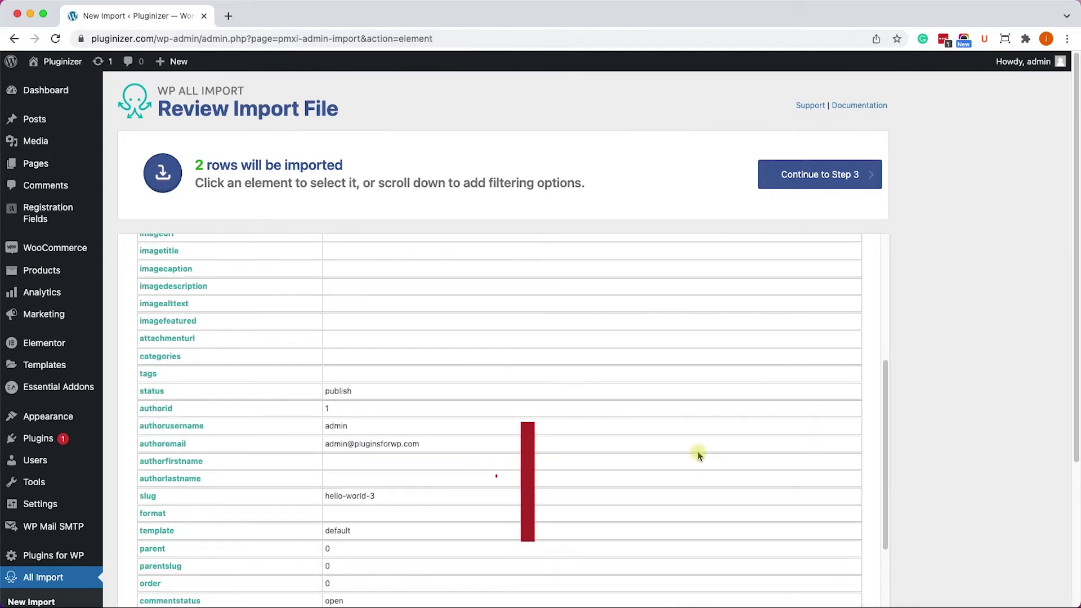
{"action": "scroll", "coordinate": [697, 453], "scroll_direction": "up", "scroll_amount": 10}
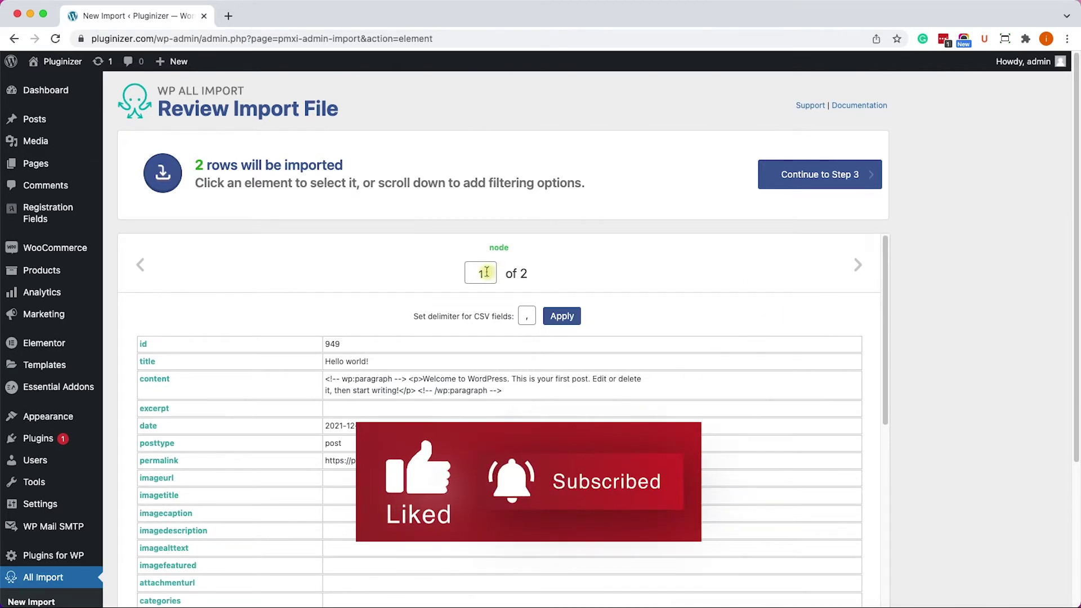
{"action": "left_click", "coordinate": [858, 265]}
{"action": "scroll", "coordinate": [350, 361], "scroll_direction": "down", "scroll_amount": 2}
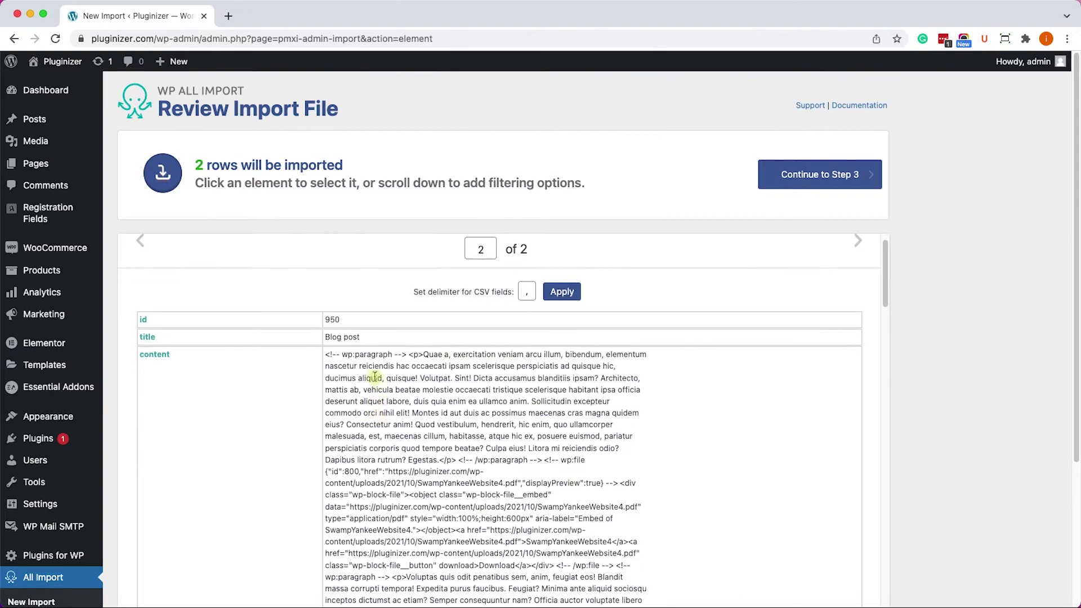
{"action": "scroll", "coordinate": [350, 360], "scroll_direction": "down", "scroll_amount": 15}
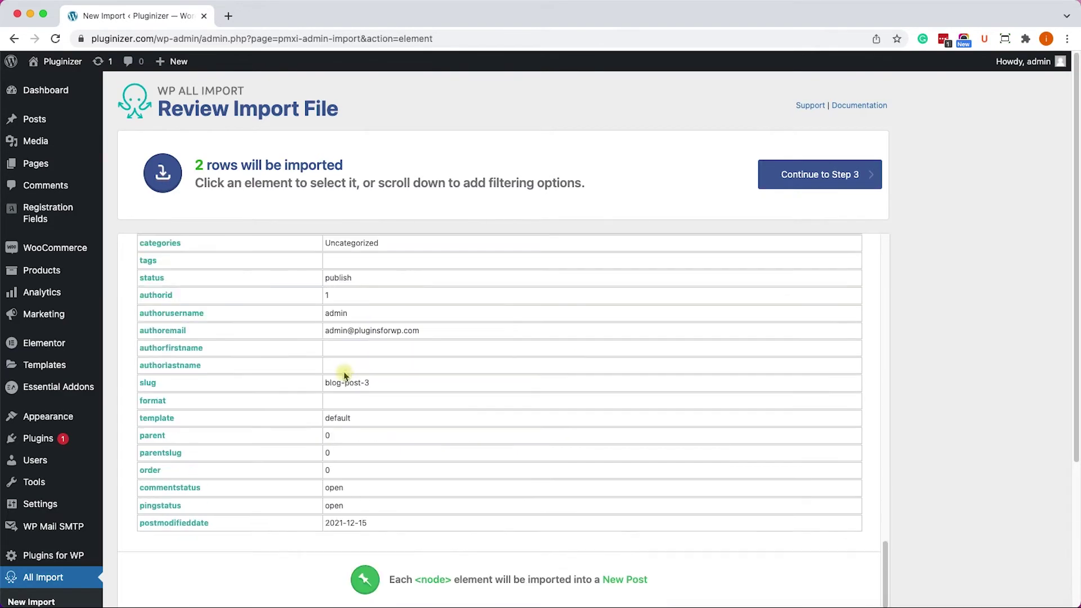
{"action": "scroll", "coordinate": [345, 375], "scroll_direction": "up", "scroll_amount": 15}
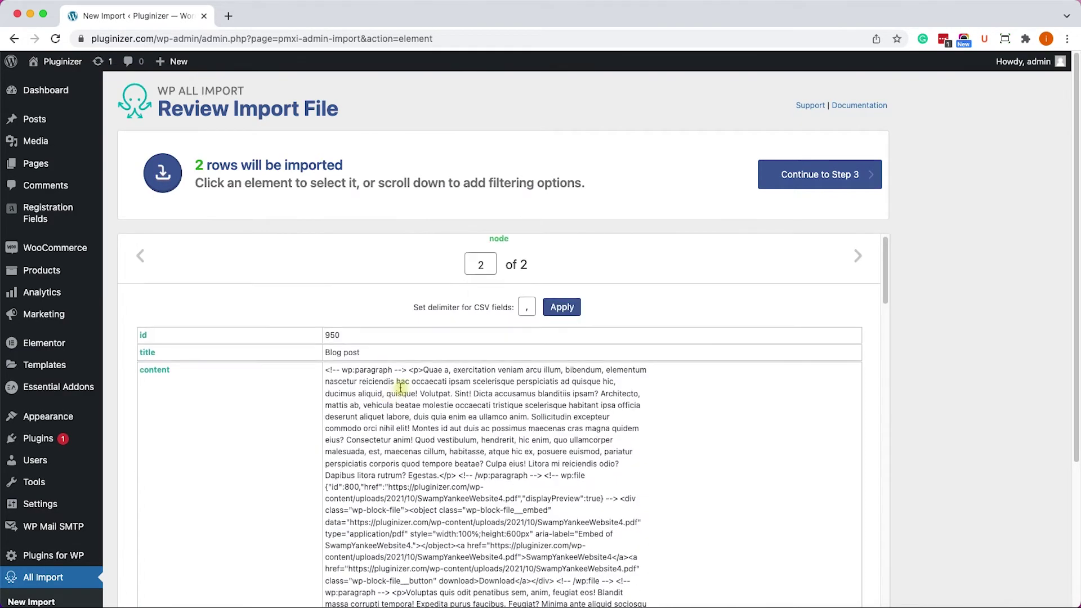
{"action": "left_click", "coordinate": [804, 172]}
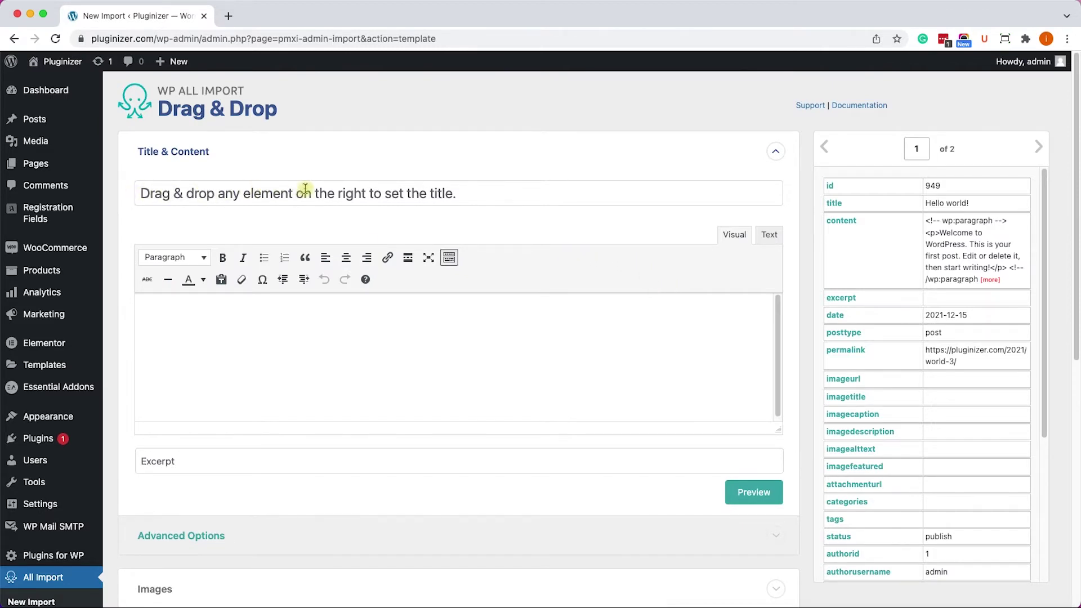
Map the file's title column into the post title and content into the post body
{"action": "left_click", "coordinate": [246, 195]}
{"action": "left_click_drag", "start_coordinate": [834, 208], "coordinate": [217, 190]}
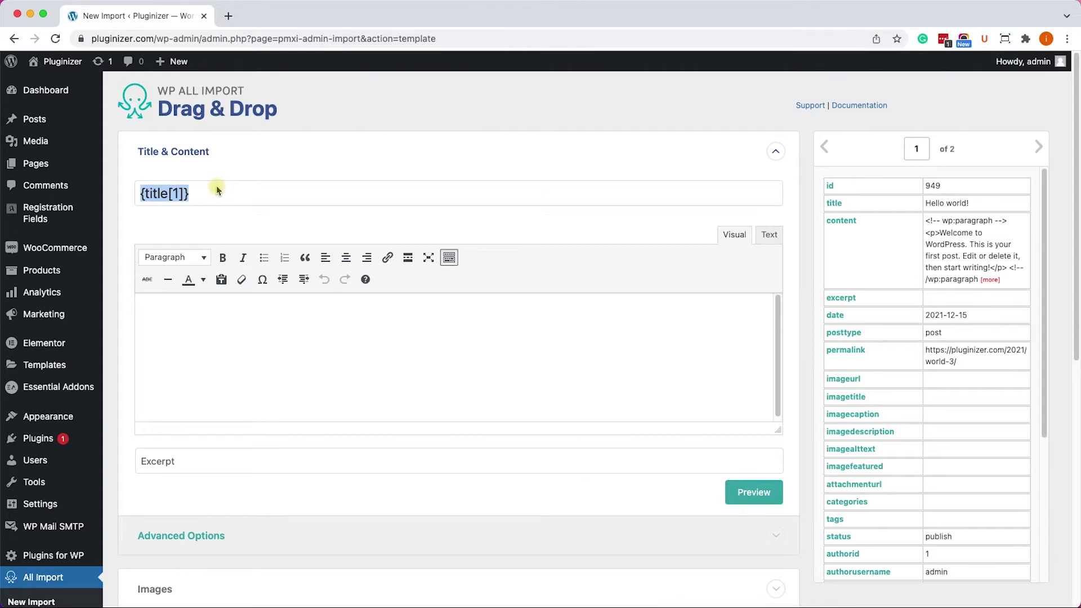
{"action": "left_click", "coordinate": [242, 319]}
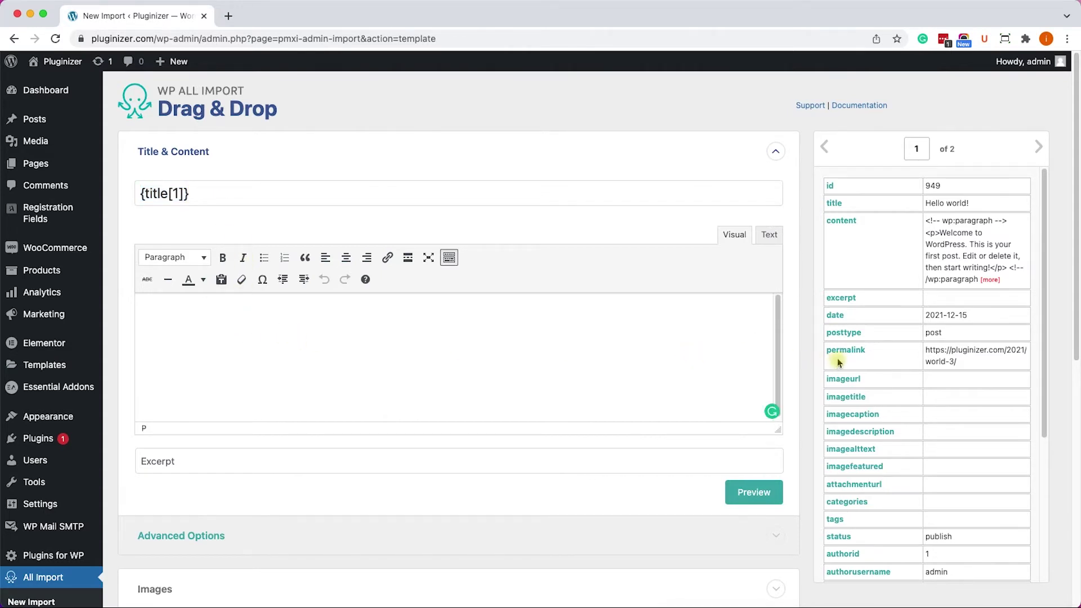
{"action": "left_click_drag", "start_coordinate": [848, 223], "coordinate": [478, 375]}
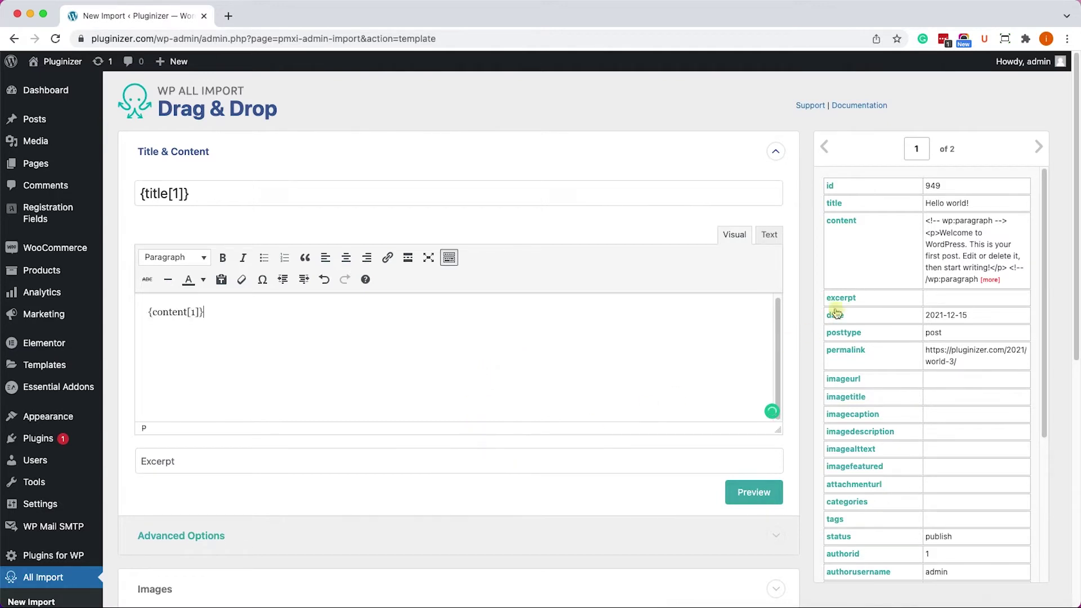
Map the excerpt column into the Excerpt field as {excerpt[1]} and expand Custom Fields
{"action": "left_click_drag", "start_coordinate": [844, 301], "coordinate": [388, 454]}
{"action": "left_click", "coordinate": [387, 488]}
{"action": "scroll", "coordinate": [387, 488], "scroll_direction": "down", "scroll_amount": 5}
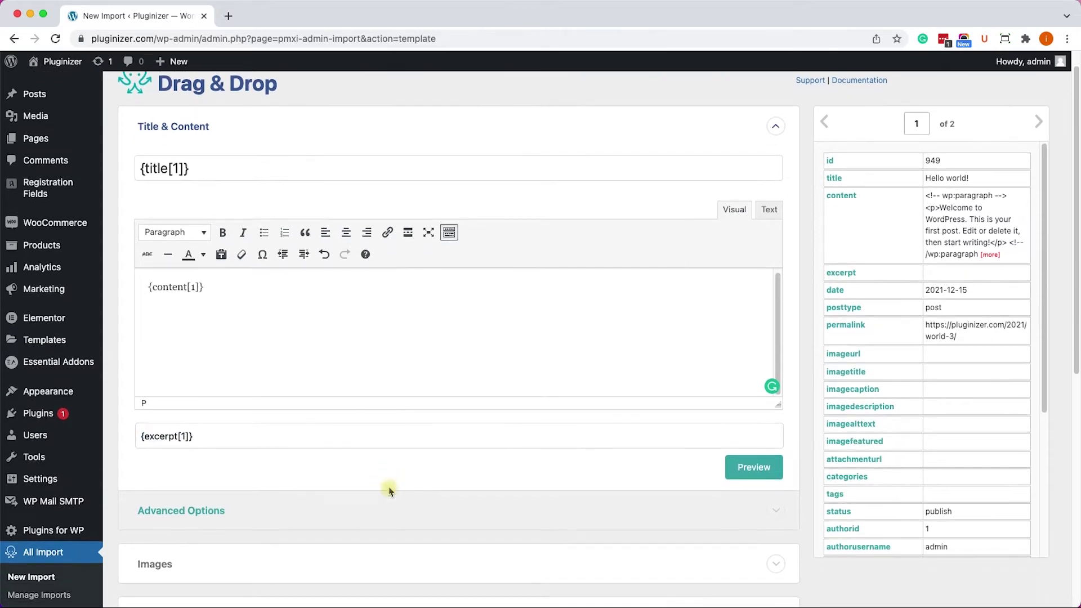
{"action": "scroll", "coordinate": [393, 481], "scroll_direction": "down", "scroll_amount": 5}
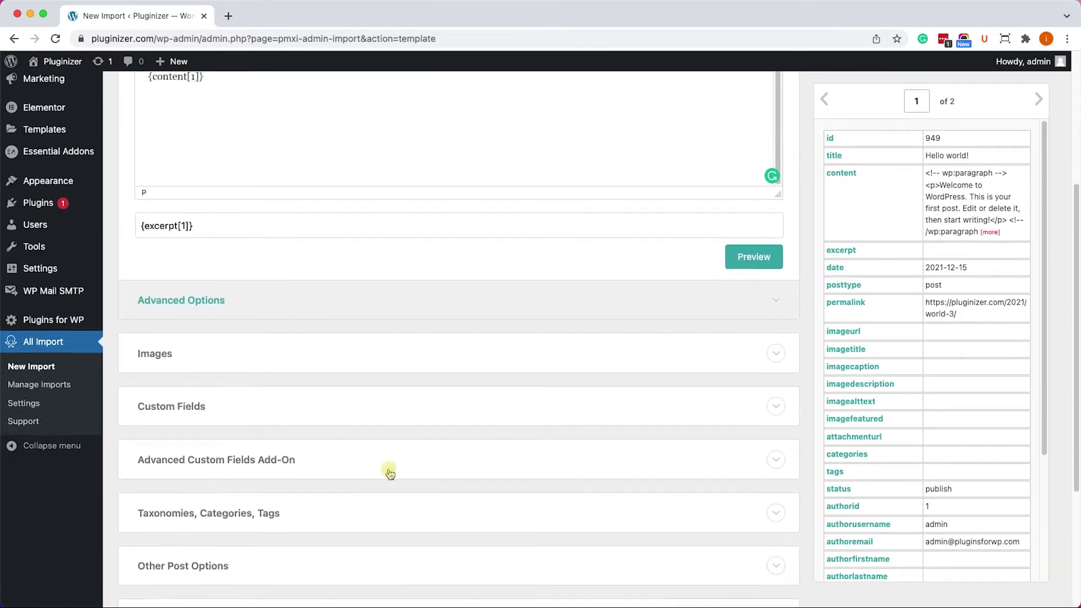
{"action": "scroll", "coordinate": [390, 473], "scroll_direction": "down", "scroll_amount": 2}
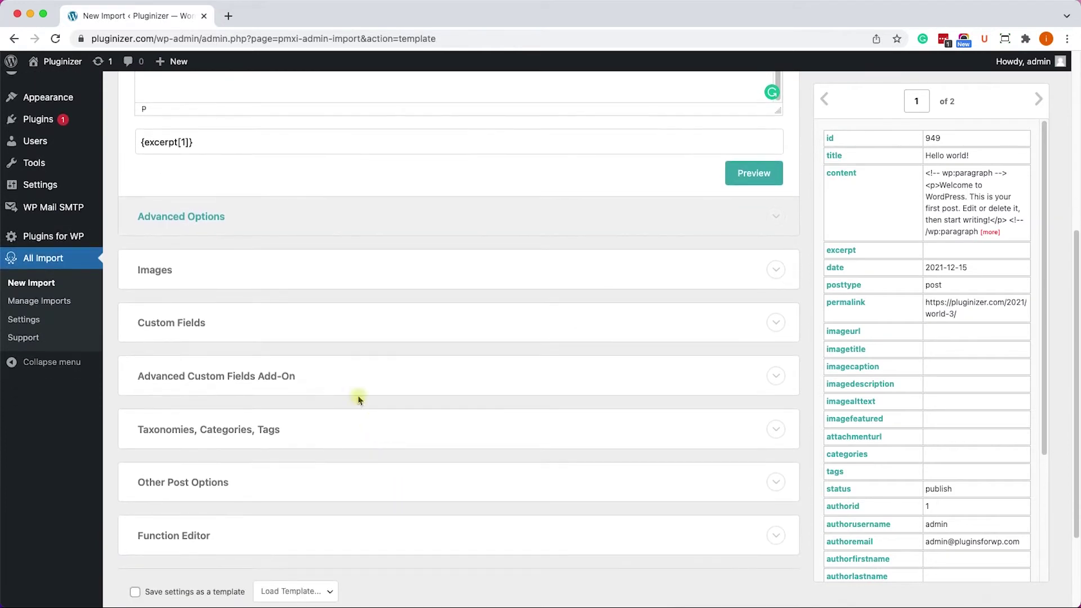
{"action": "left_click", "coordinate": [236, 325]}
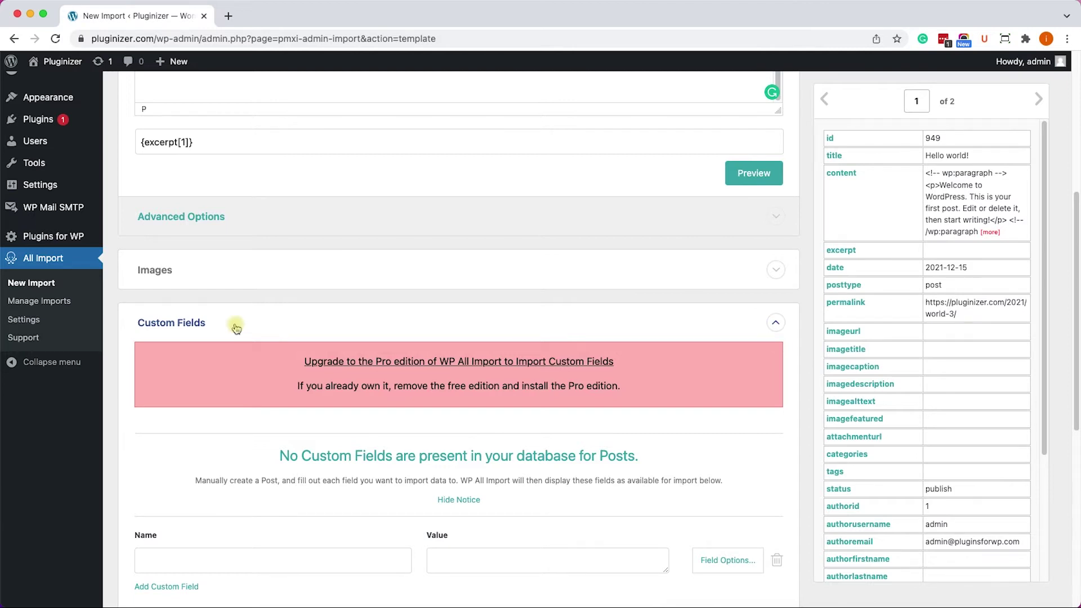
{"action": "left_click", "coordinate": [237, 328]}
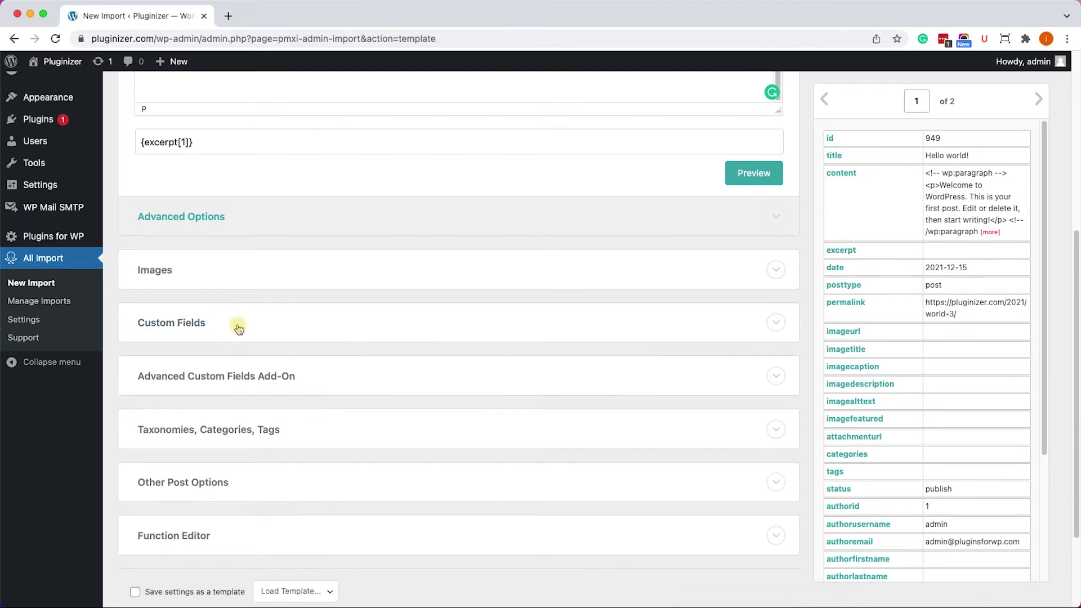
{"action": "left_click", "coordinate": [290, 429]}
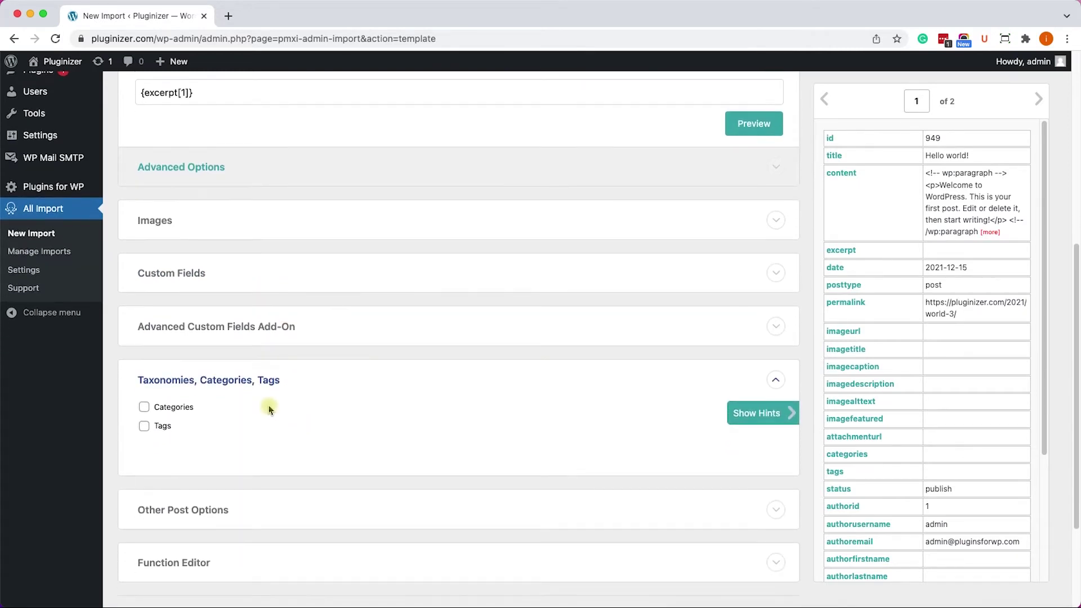
Enable Categories and Tags, mapping {categories[1]} and {tags[1]} into their boxes
{"action": "left_click", "coordinate": [176, 412]}
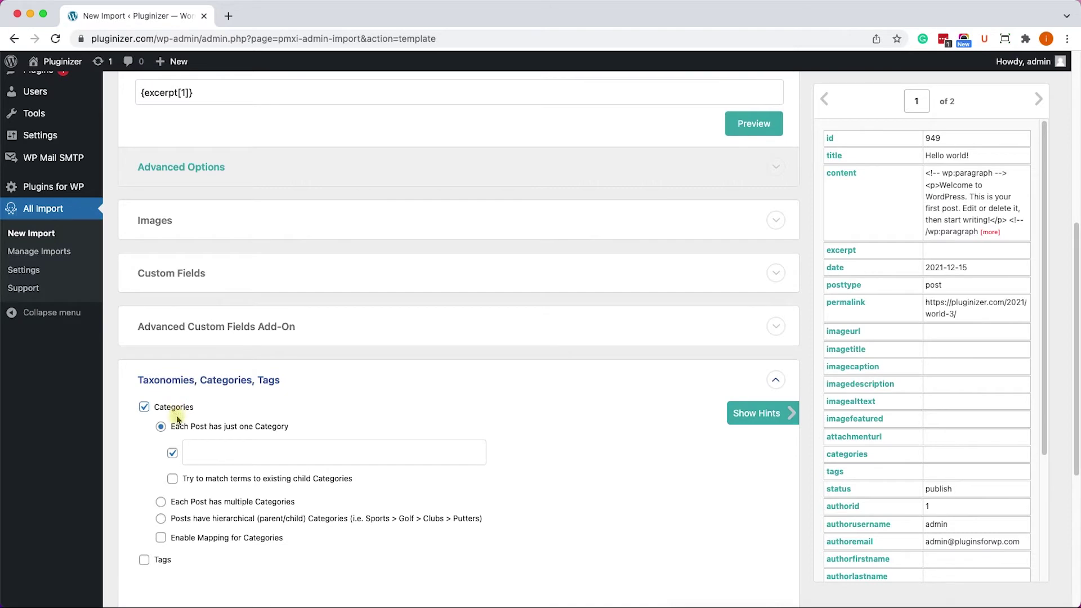
{"action": "left_click", "coordinate": [145, 559]}
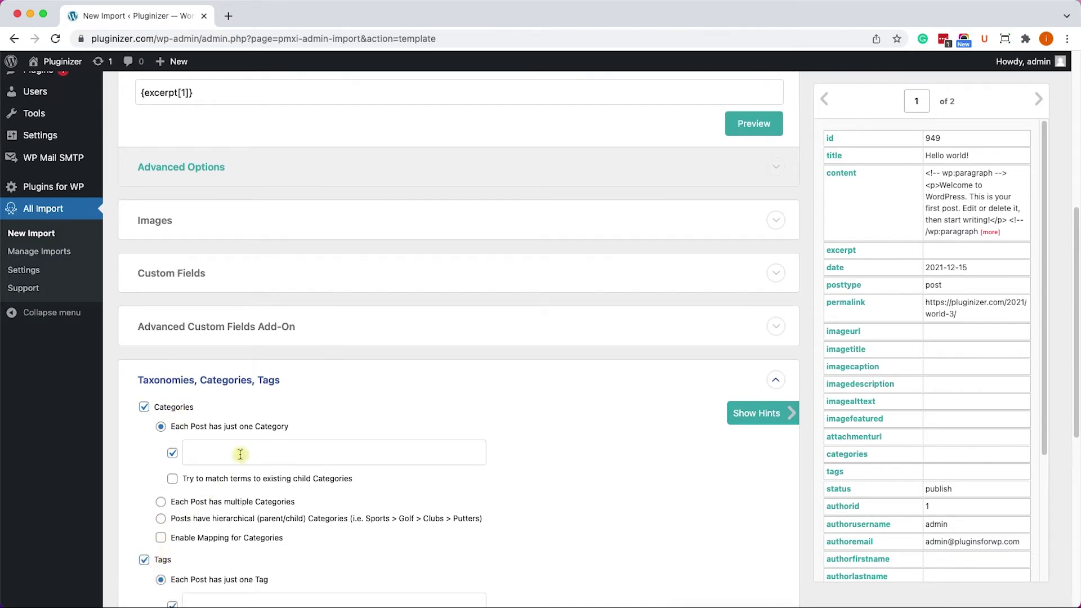
{"action": "scroll", "coordinate": [240, 454], "scroll_direction": "down", "scroll_amount": 3}
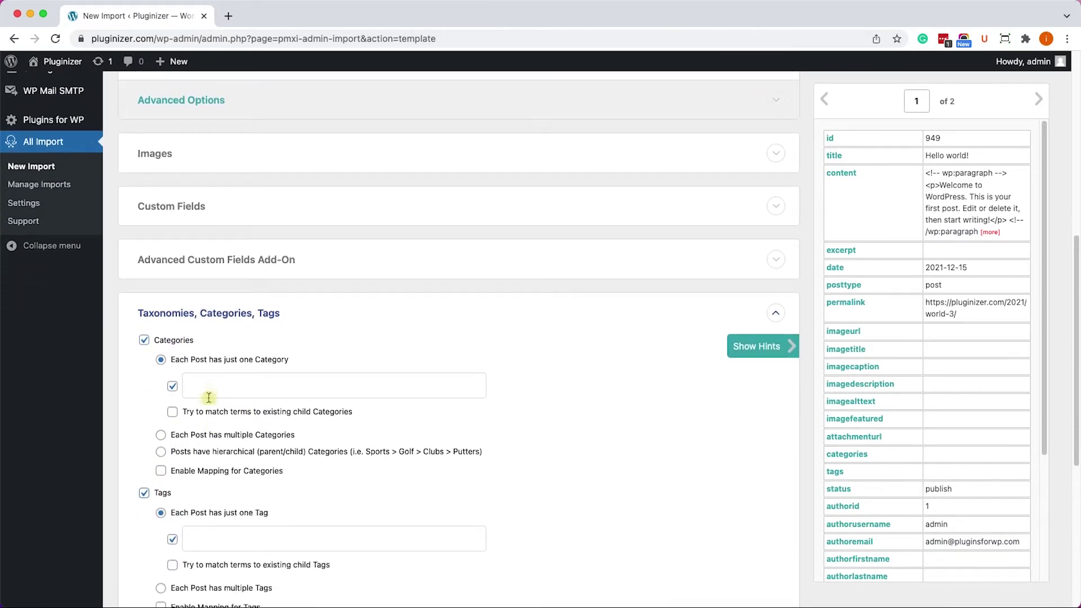
{"action": "scroll", "coordinate": [909, 406], "scroll_direction": "down", "scroll_amount": 2}
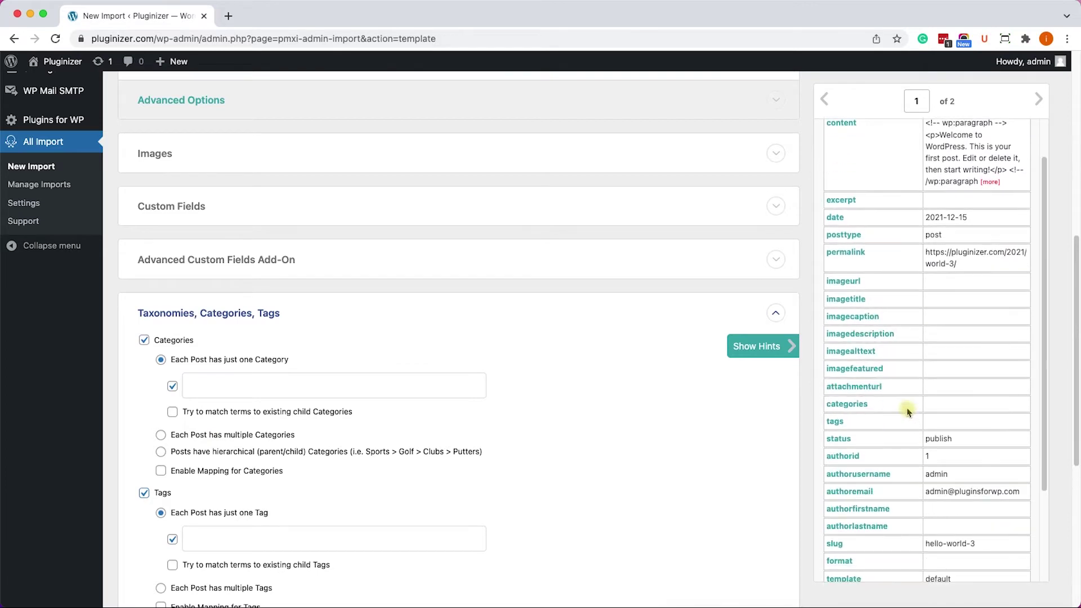
{"action": "scroll", "coordinate": [908, 411], "scroll_direction": "down", "scroll_amount": 3}
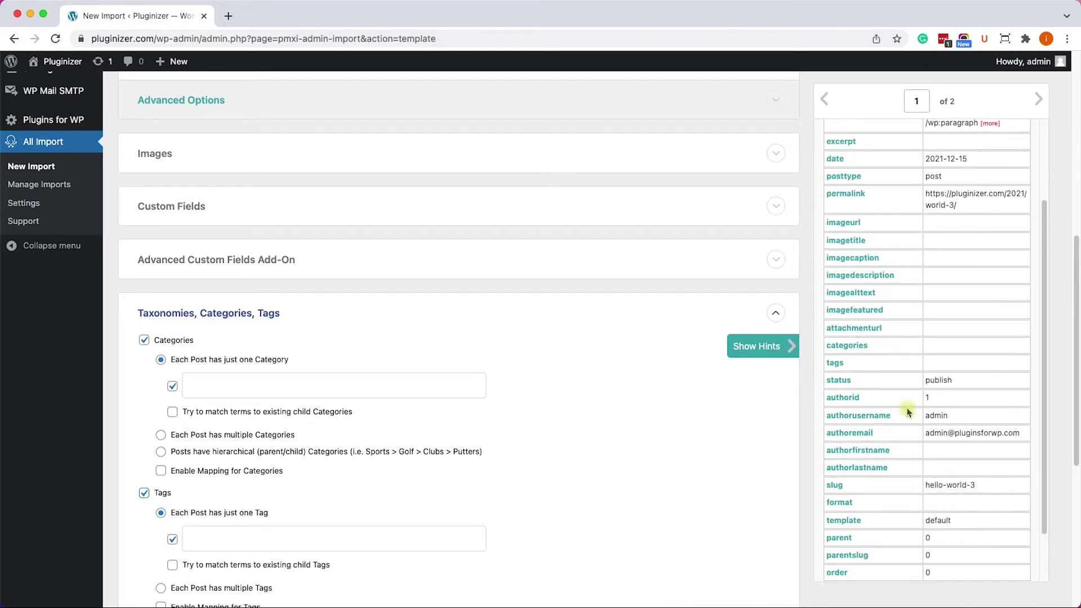
{"action": "scroll", "coordinate": [908, 412], "scroll_direction": "down", "scroll_amount": 3}
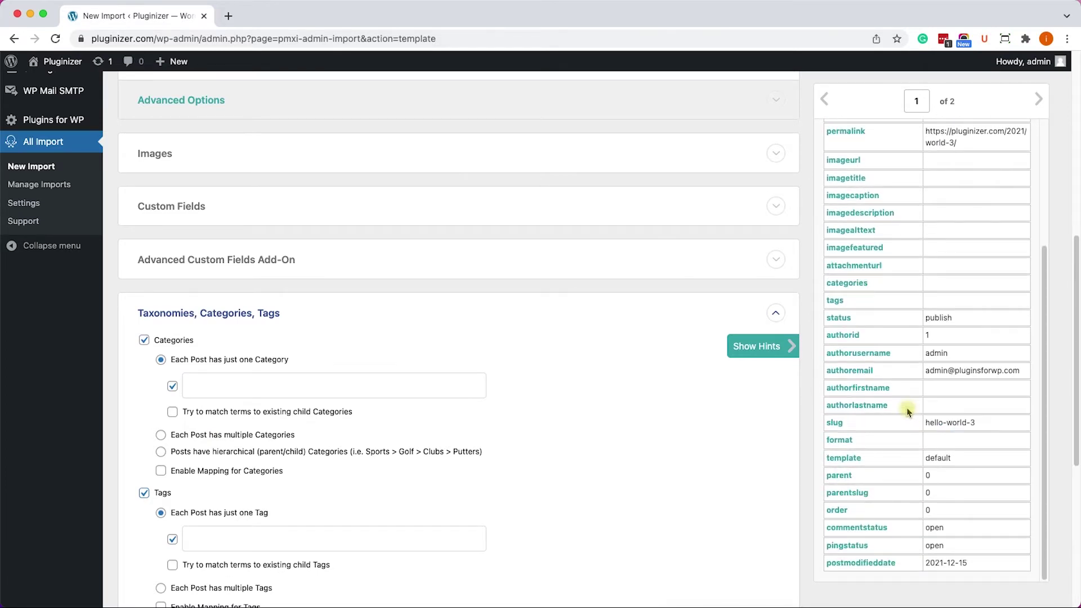
{"action": "scroll", "coordinate": [907, 412], "scroll_direction": "up", "scroll_amount": 2}
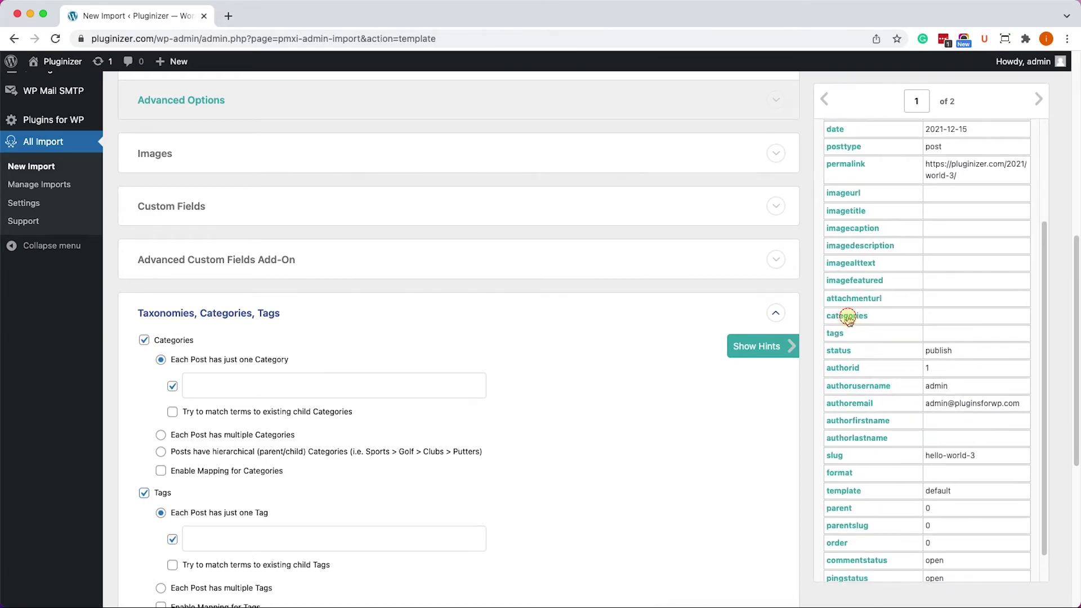
{"action": "left_click_drag", "start_coordinate": [848, 317], "coordinate": [249, 385]}
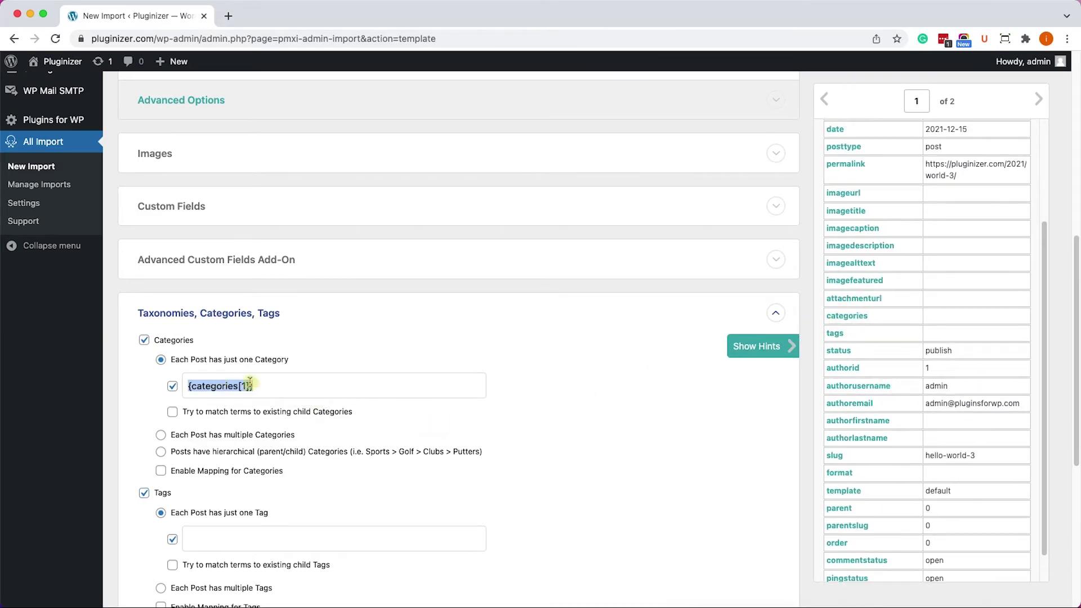
{"action": "left_click_drag", "start_coordinate": [834, 333], "coordinate": [257, 537]}
Look over the Other Post Options and Function Editor sections, then continue to step 4
{"action": "scroll", "coordinate": [456, 453], "scroll_direction": "down", "scroll_amount": 5}
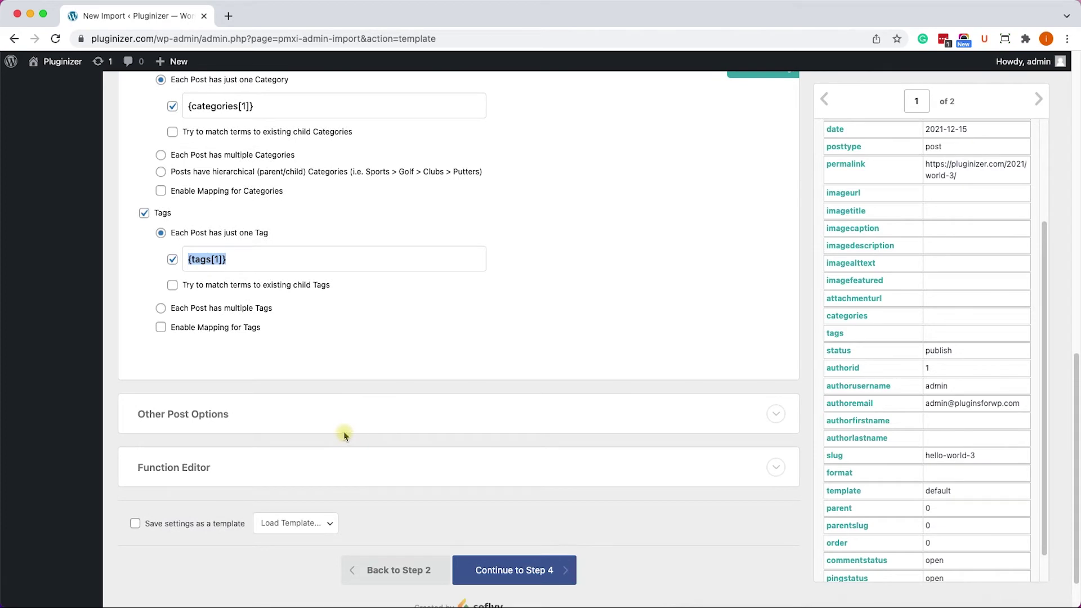
{"action": "left_click", "coordinate": [344, 431]}
{"action": "scroll", "coordinate": [344, 427], "scroll_direction": "down", "scroll_amount": 2}
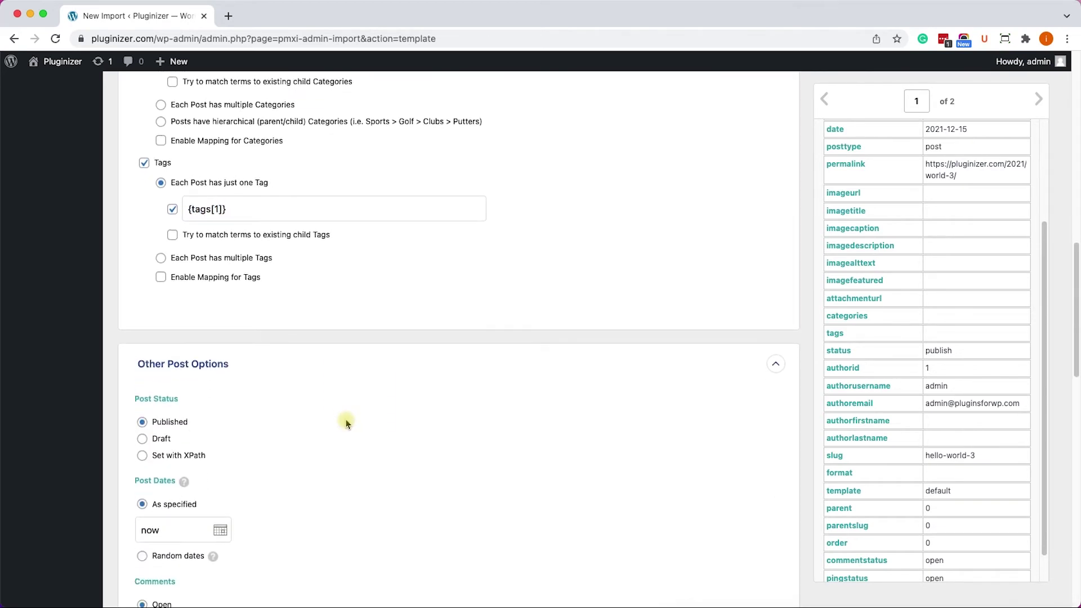
{"action": "scroll", "coordinate": [345, 422], "scroll_direction": "up", "scroll_amount": 1}
{"action": "left_click", "coordinate": [357, 383]}
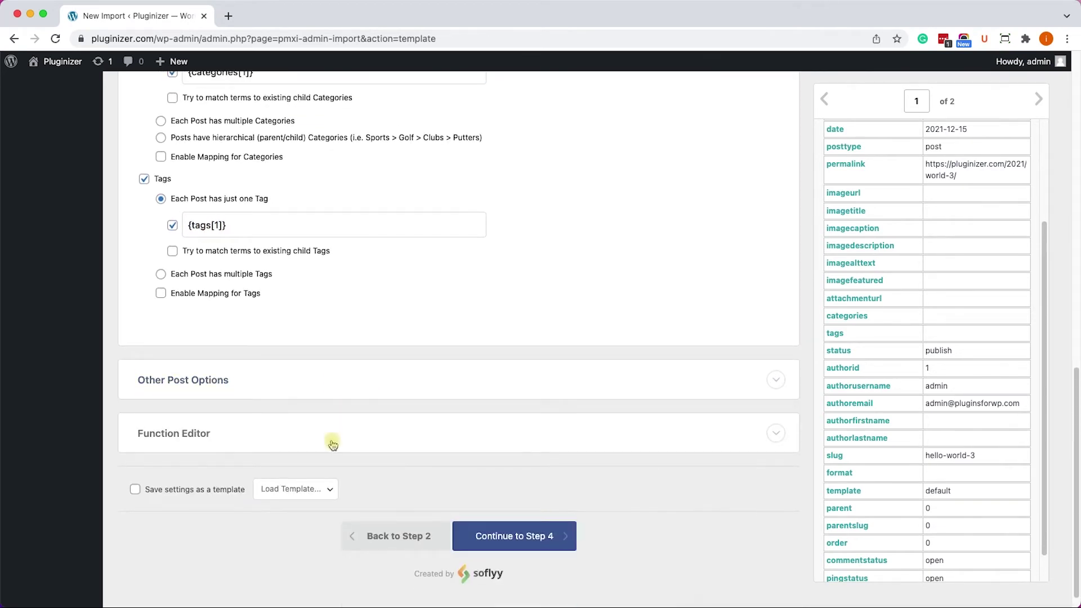
{"action": "left_click", "coordinate": [333, 444]}
{"action": "left_click", "coordinate": [344, 433]}
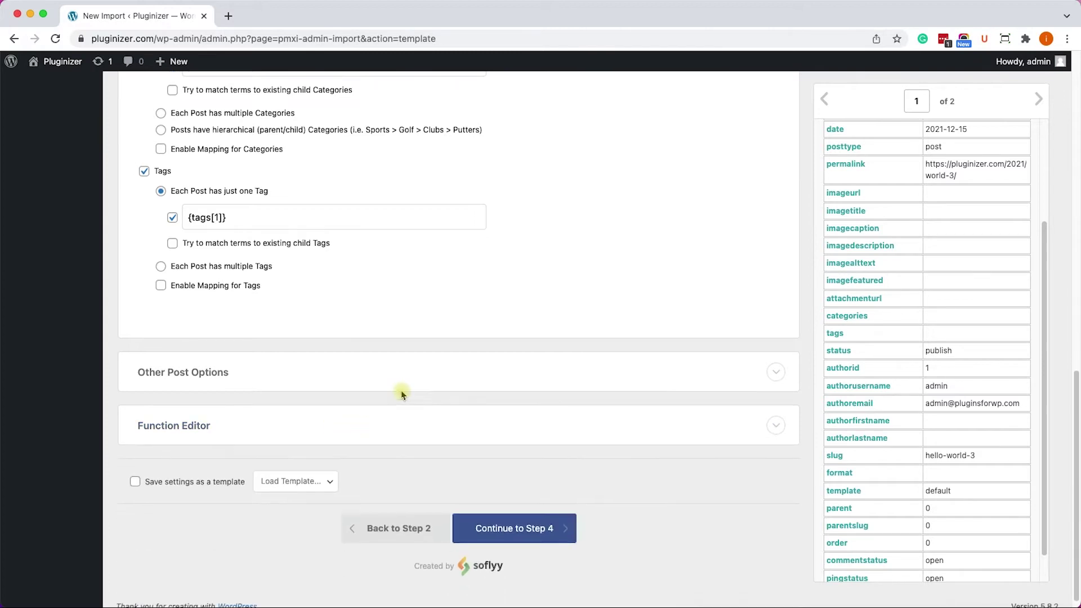
{"action": "scroll", "coordinate": [400, 393], "scroll_direction": "down", "scroll_amount": 1}
{"action": "left_click", "coordinate": [538, 519]}
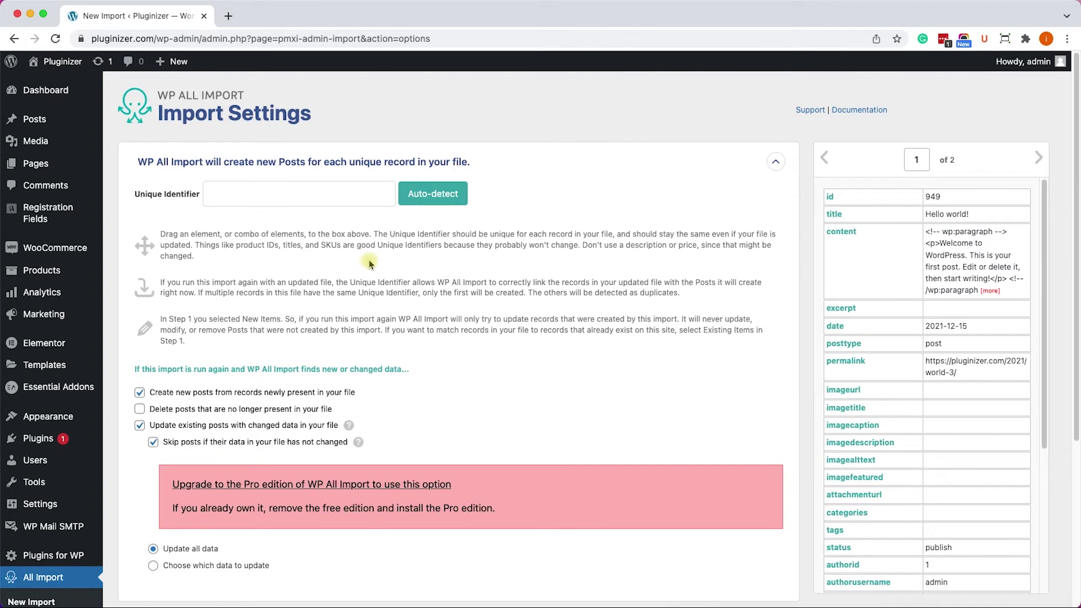
Auto-detect the unique identifier {title[1]} - {id[1]} - {imageurl[1]} and continue to Confirm & Run
{"action": "left_click", "coordinate": [426, 202]}
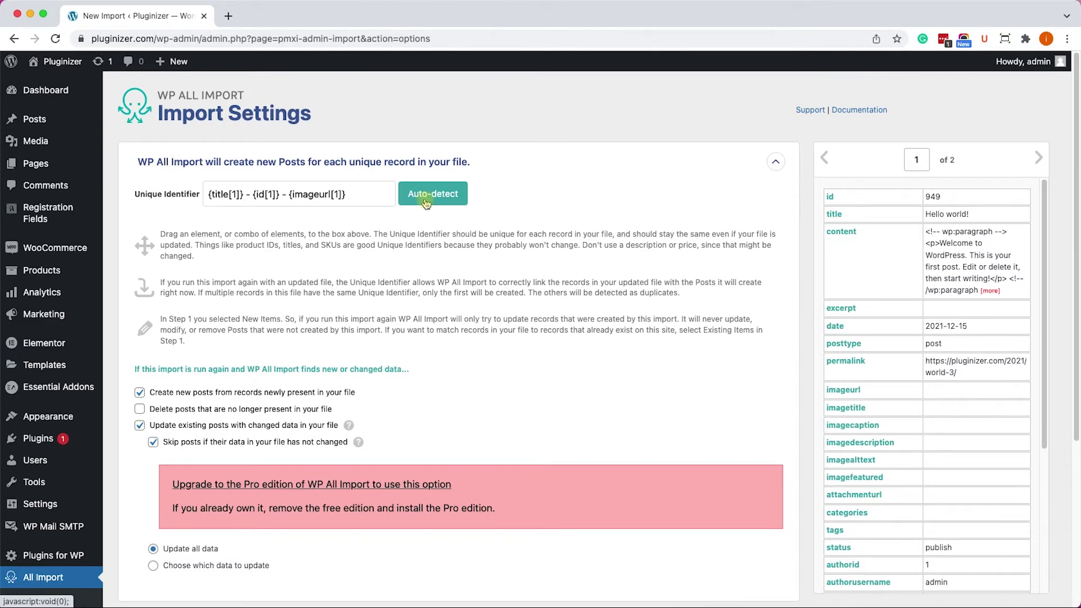
{"action": "scroll", "coordinate": [426, 202], "scroll_direction": "down", "scroll_amount": 5}
{"action": "left_click", "coordinate": [515, 512]}
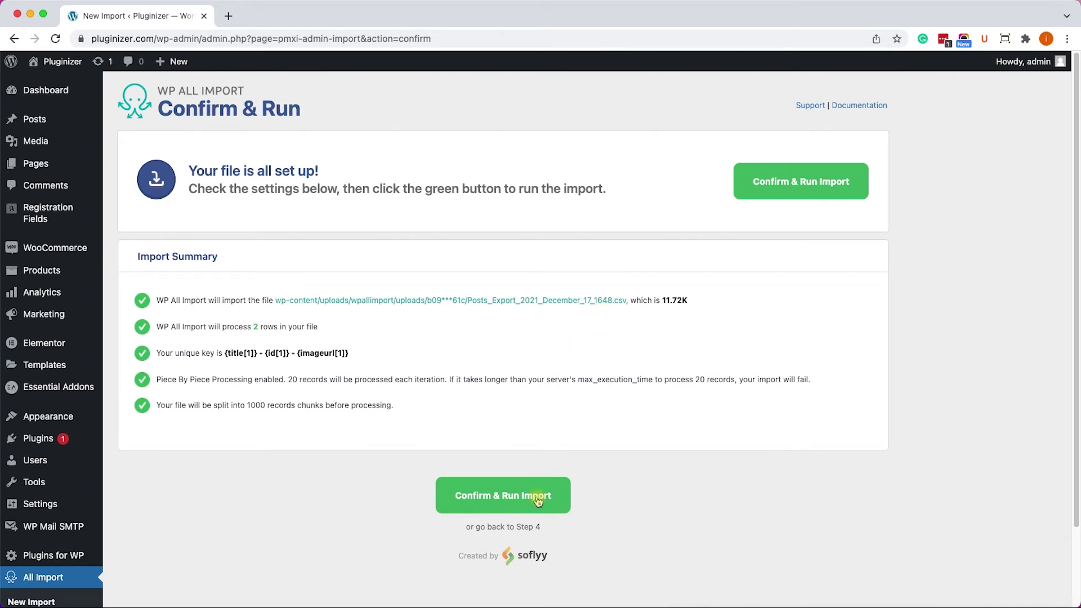
Run the import of the two records, then check the imported Blog post under All Posts
{"action": "left_click", "coordinate": [538, 500]}
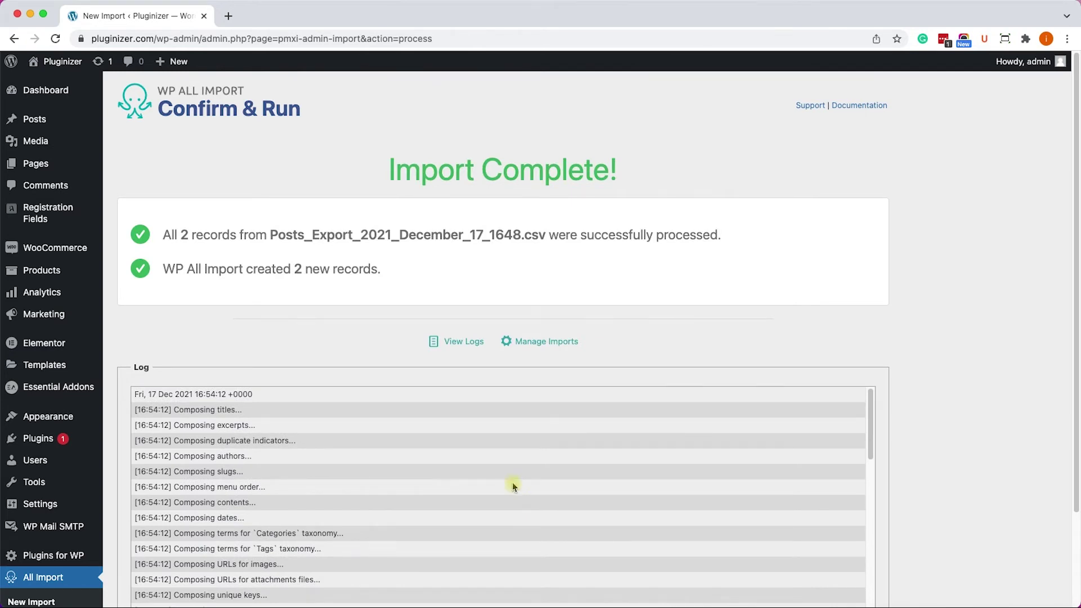
{"action": "mouse_move", "coordinate": [69, 121]}
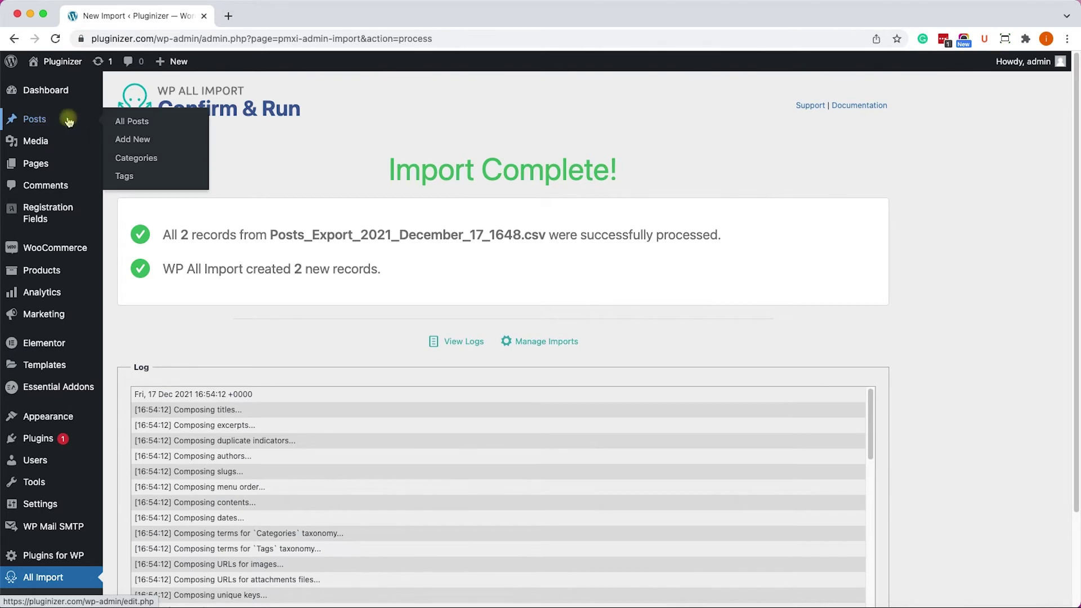
{"action": "left_click", "coordinate": [126, 123]}
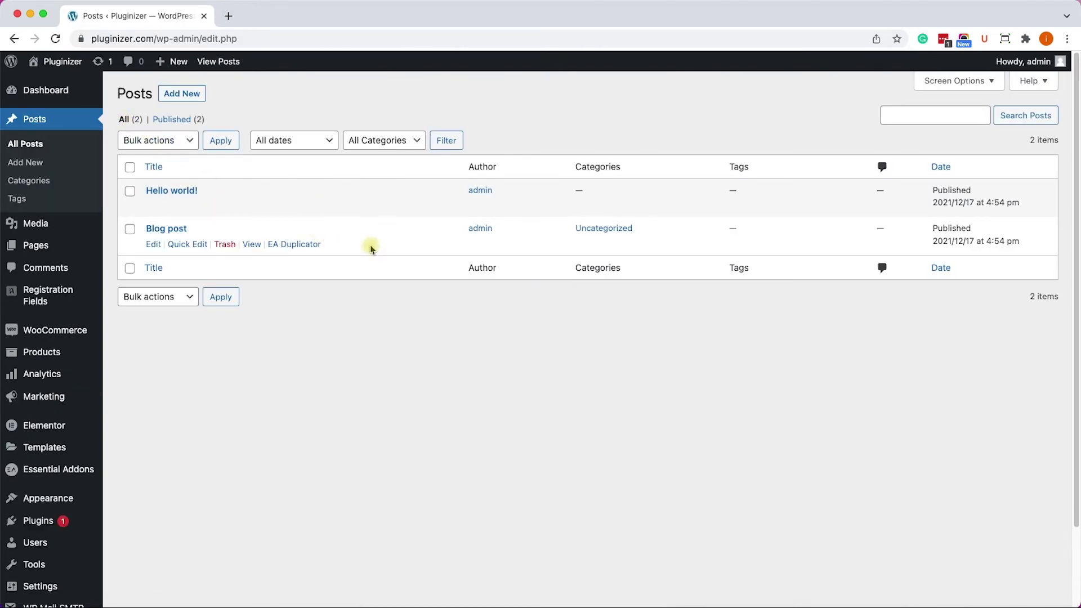
{"action": "mouse_move", "coordinate": [366, 244]}
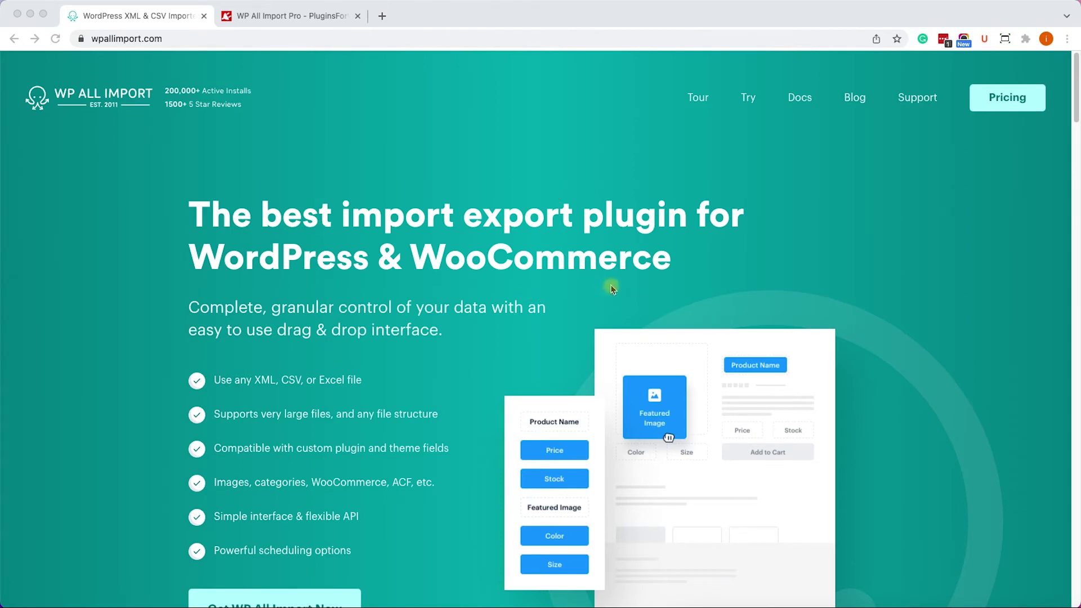
Scroll through the wpallimport.com Pro pricing packages, then switch to the PluginsForWP WP All Import Pro page
{"action": "scroll", "coordinate": [617, 284], "scroll_direction": "down", "scroll_amount": 20}
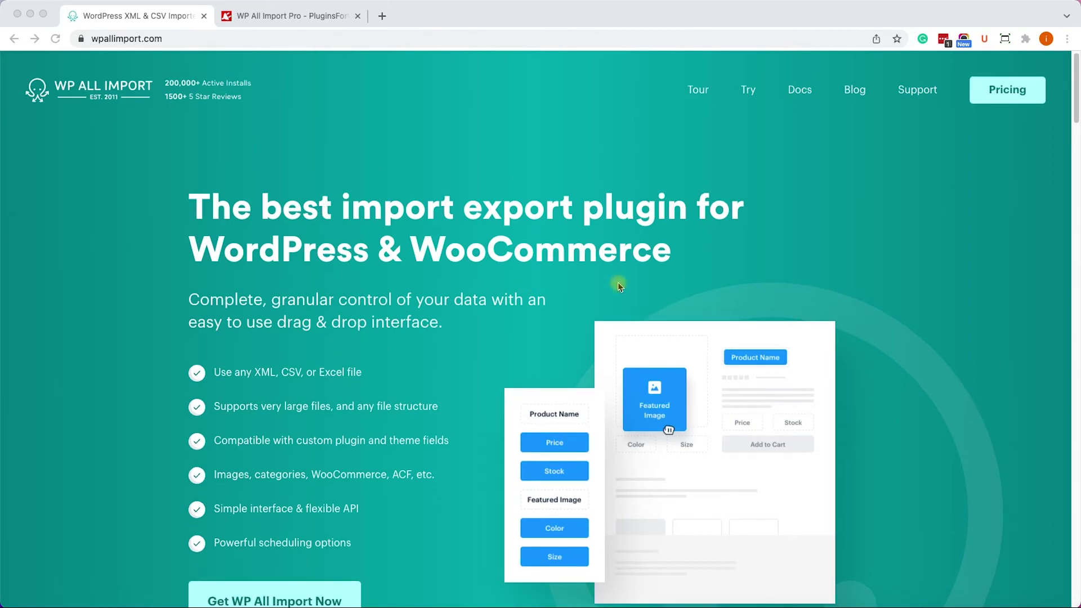
{"action": "scroll", "coordinate": [617, 289], "scroll_direction": "down", "scroll_amount": 20}
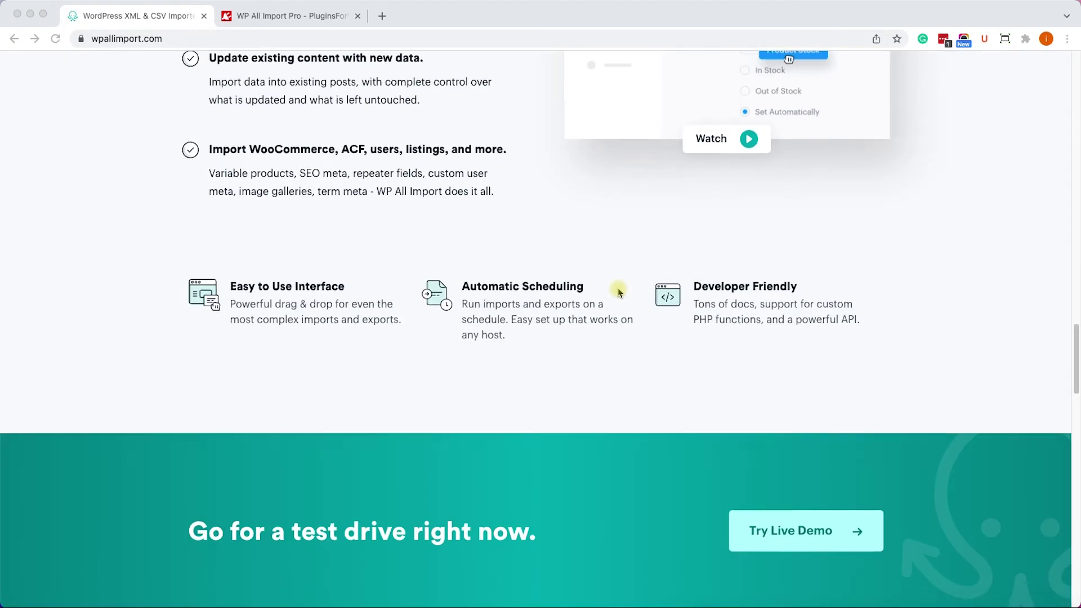
{"action": "scroll", "coordinate": [616, 288], "scroll_direction": "up", "scroll_amount": 1}
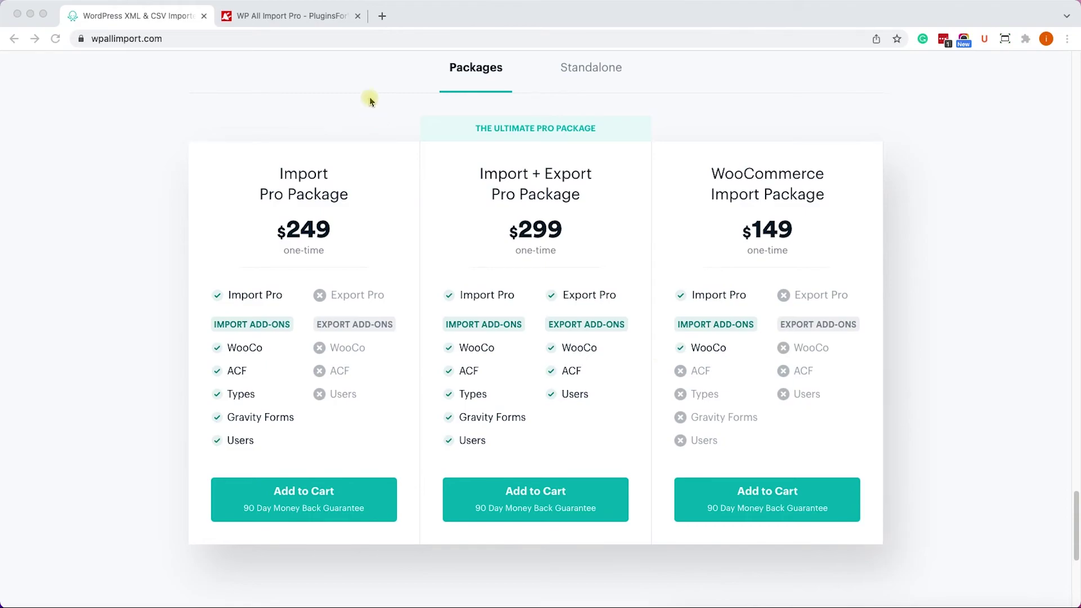
{"action": "left_click", "coordinate": [338, 20]}
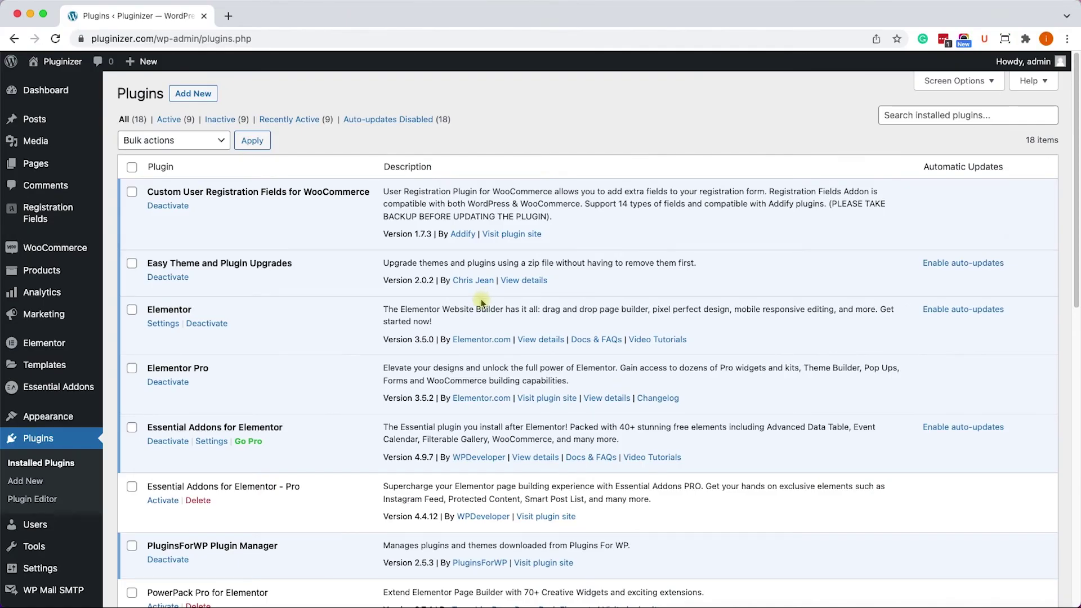
Go from the Add New plugin upload screen to the Plugins for WP catalogue of installable plugins
{"action": "left_click", "coordinate": [50, 482]}
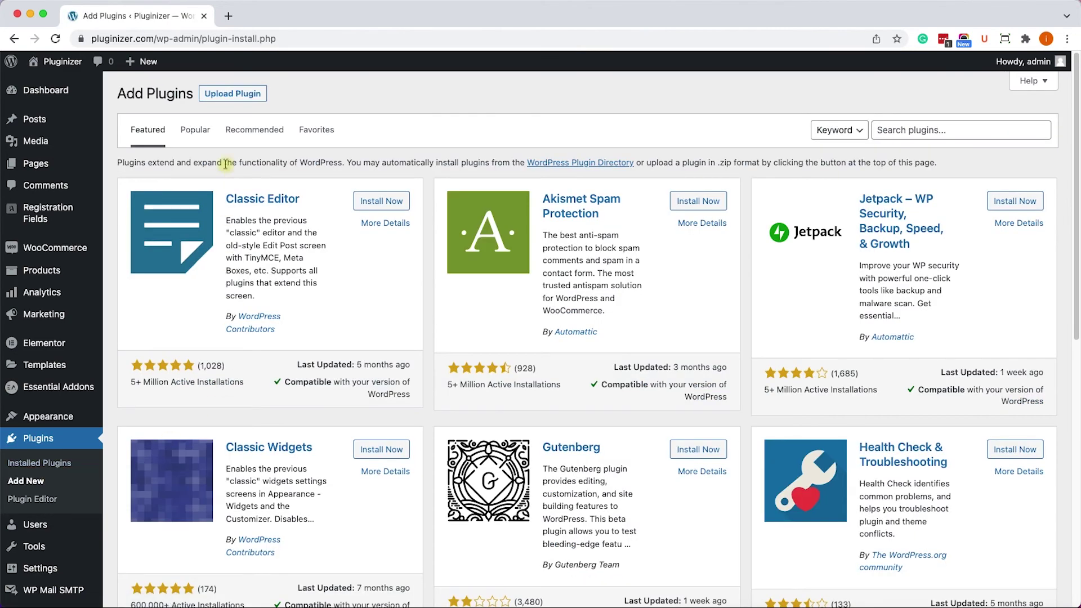
{"action": "left_click", "coordinate": [228, 96]}
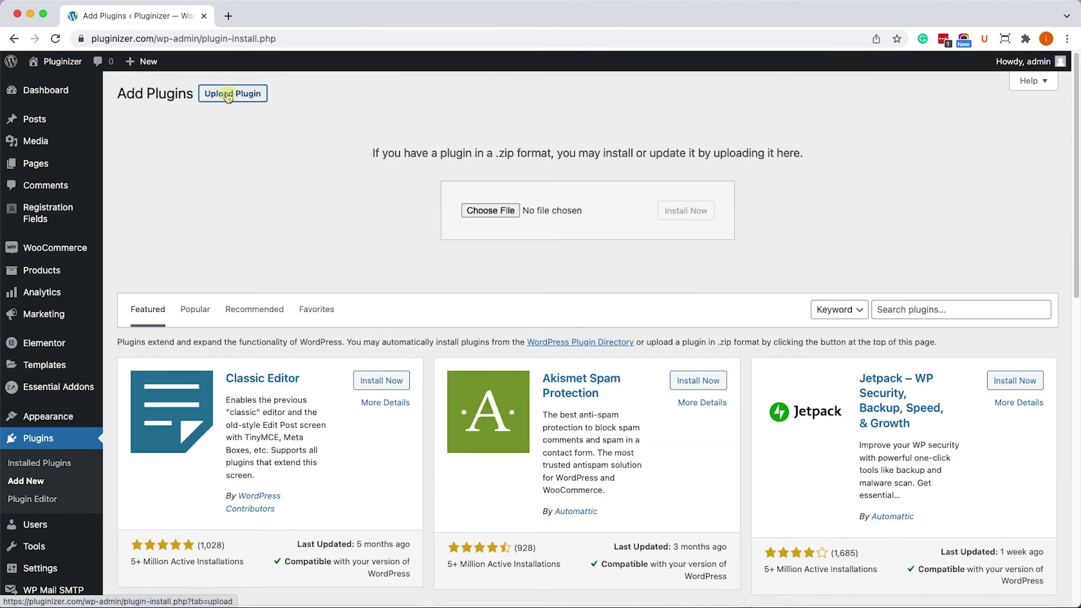
{"action": "left_click", "coordinate": [504, 213]}
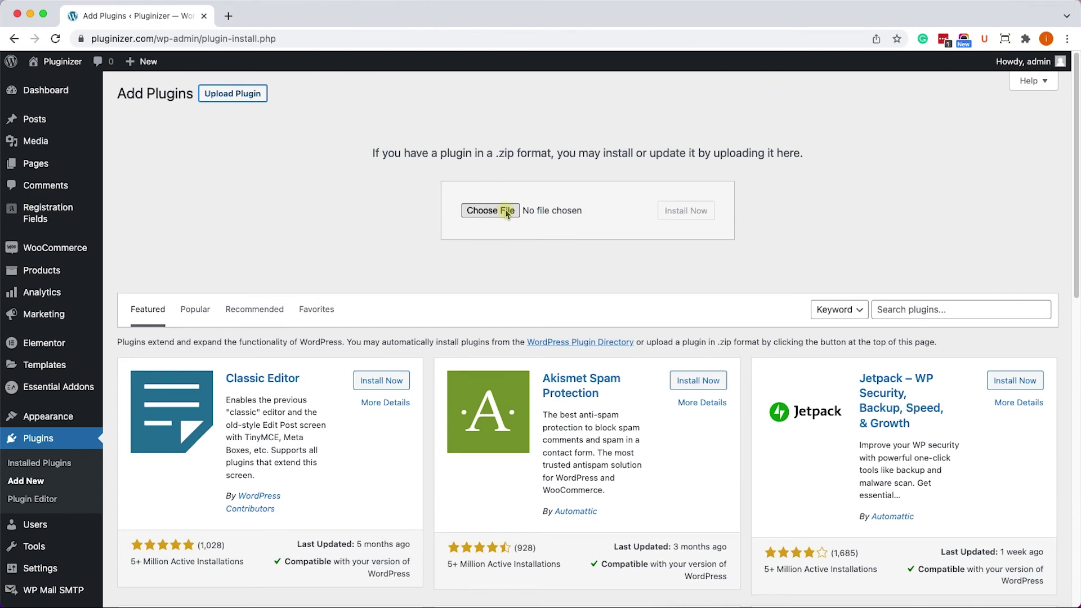
{"action": "scroll", "coordinate": [54, 405], "scroll_direction": "down", "scroll_amount": 5}
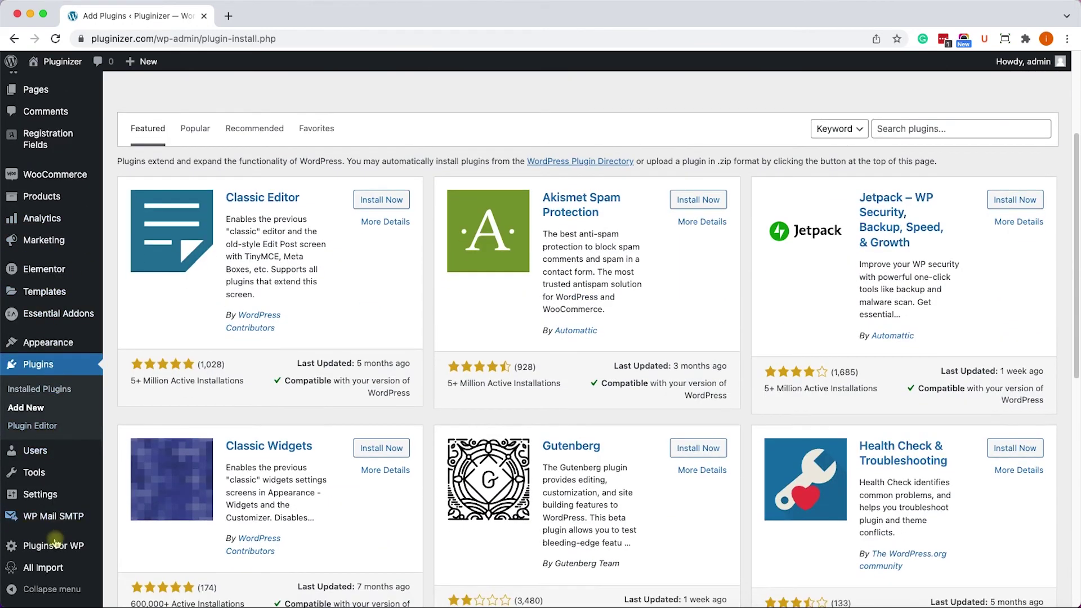
{"action": "left_click", "coordinate": [55, 551]}
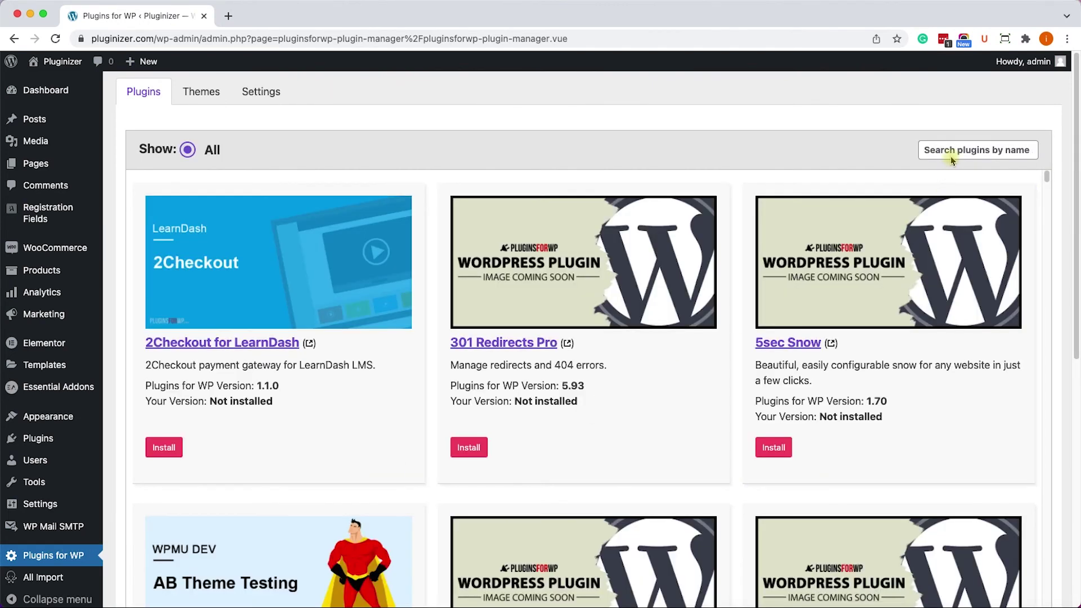
Search the Plugins for WP catalogue for 'wp all import' and scroll to WP All Import Pro
{"action": "left_click", "coordinate": [954, 150]}
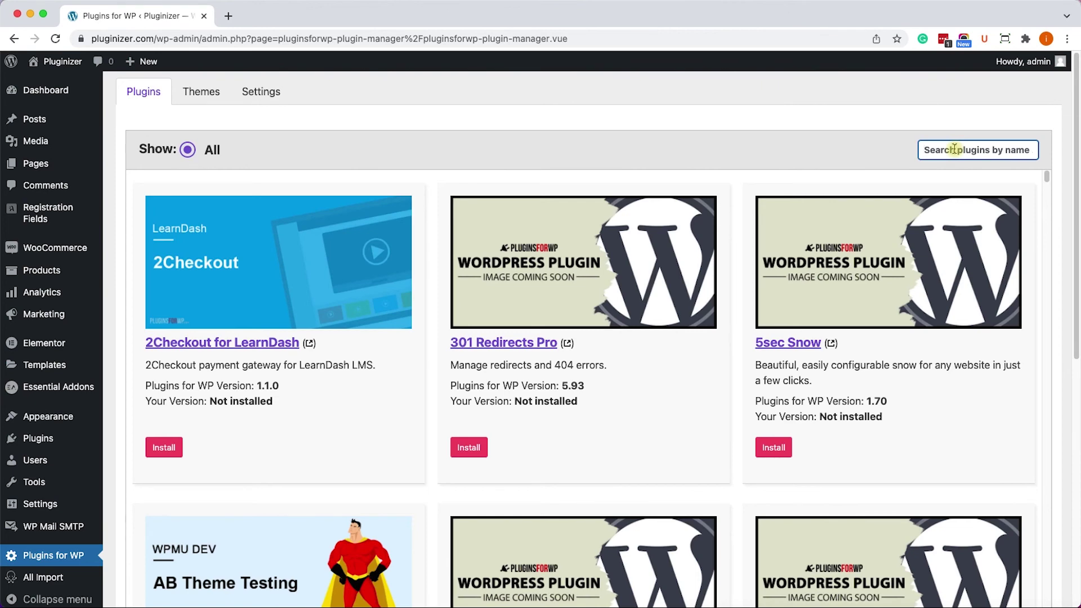
{"action": "type", "text": "wp "}
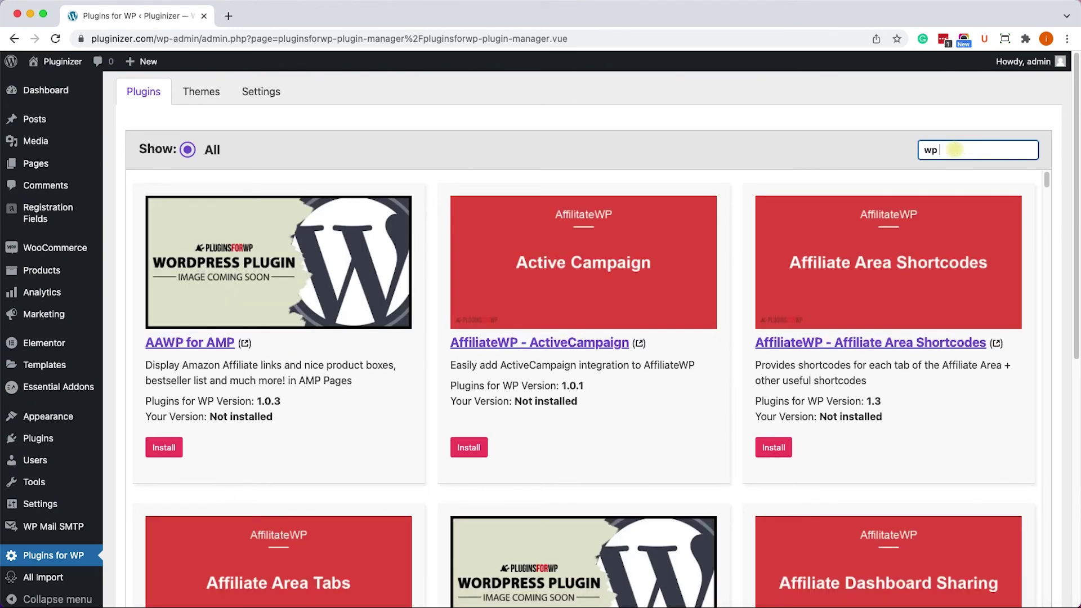
{"action": "type", "text": "all import"}
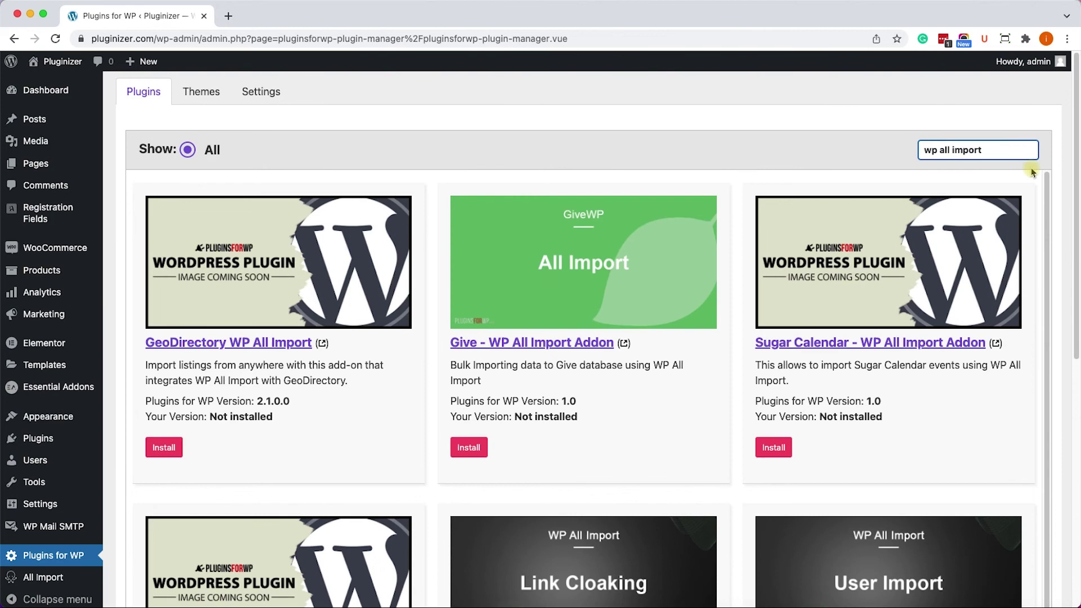
{"action": "scroll", "coordinate": [882, 250], "scroll_direction": "down", "scroll_amount": 1}
{"action": "scroll", "coordinate": [883, 252], "scroll_direction": "down", "scroll_amount": 4}
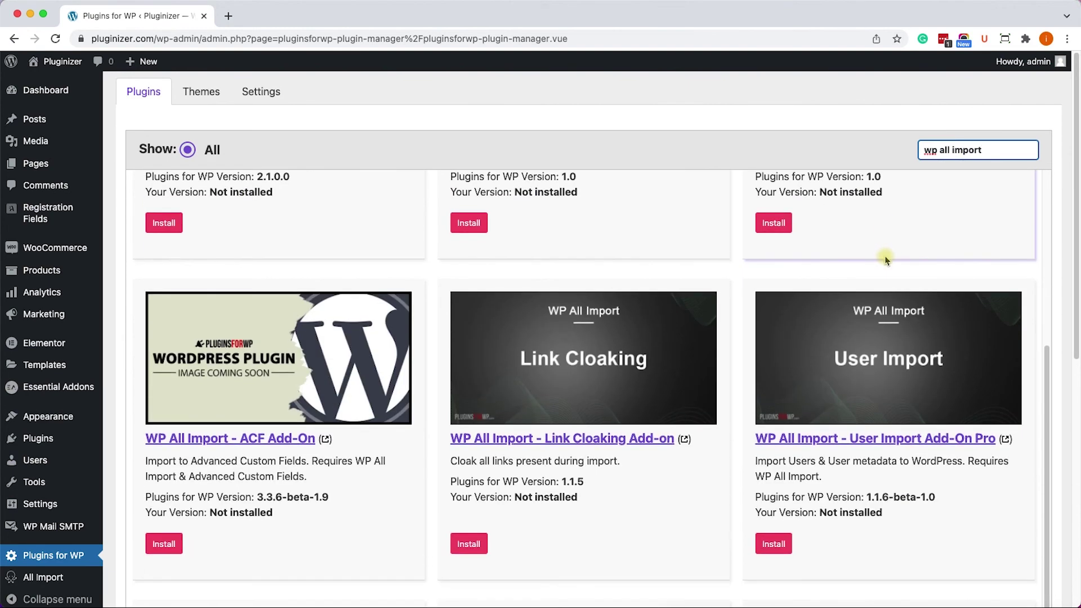
{"action": "scroll", "coordinate": [901, 299], "scroll_direction": "down", "scroll_amount": 5}
{"action": "scroll", "coordinate": [911, 327], "scroll_direction": "down", "scroll_amount": 4}
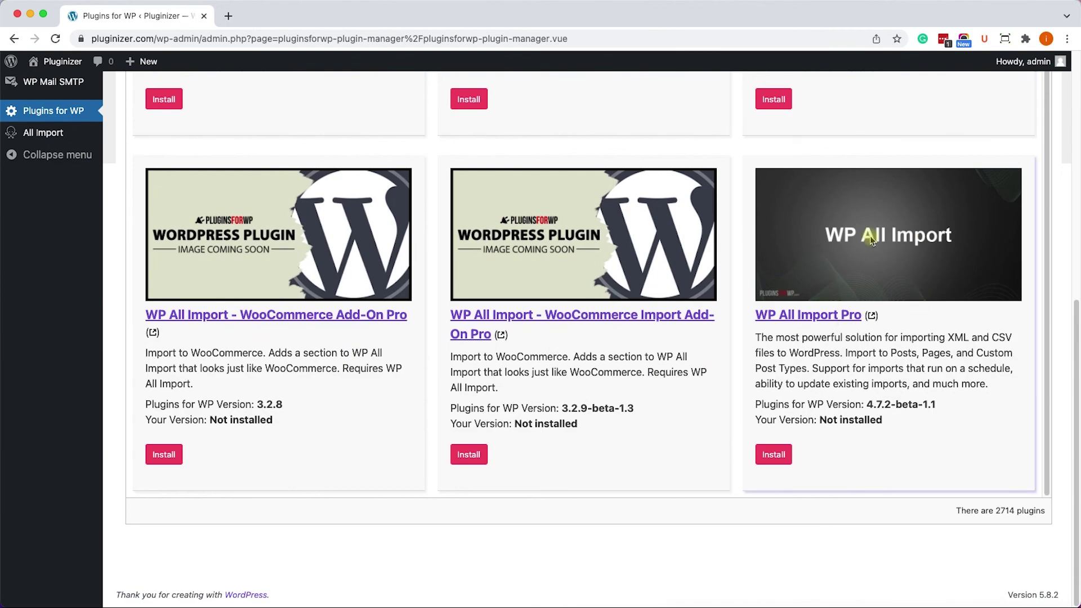
Install WP All Import Pro, confirming the install and dismissing the success message
{"action": "left_click", "coordinate": [783, 456]}
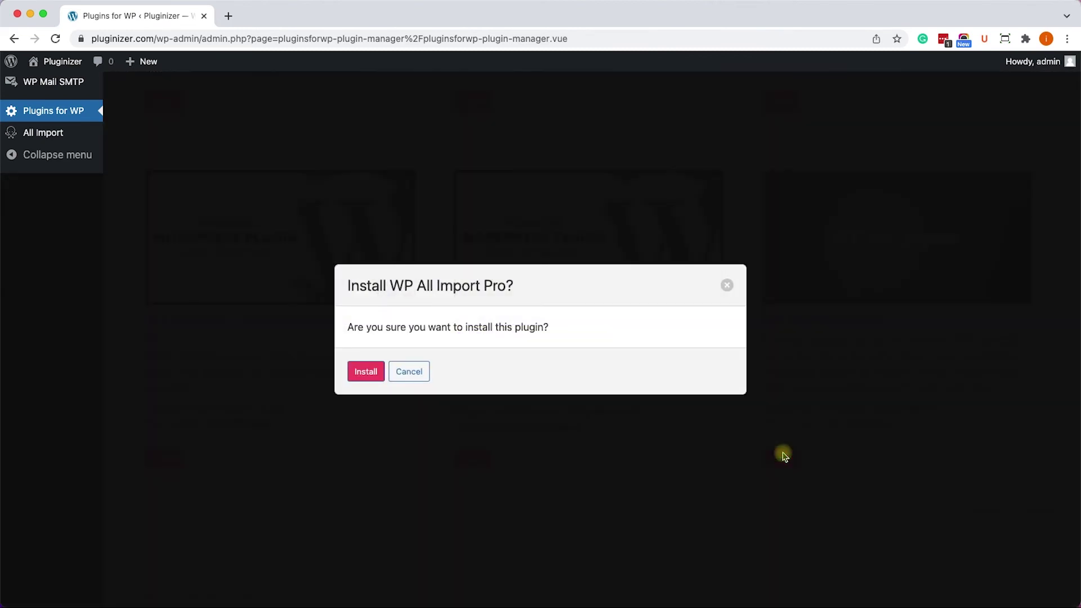
{"action": "left_click", "coordinate": [366, 372]}
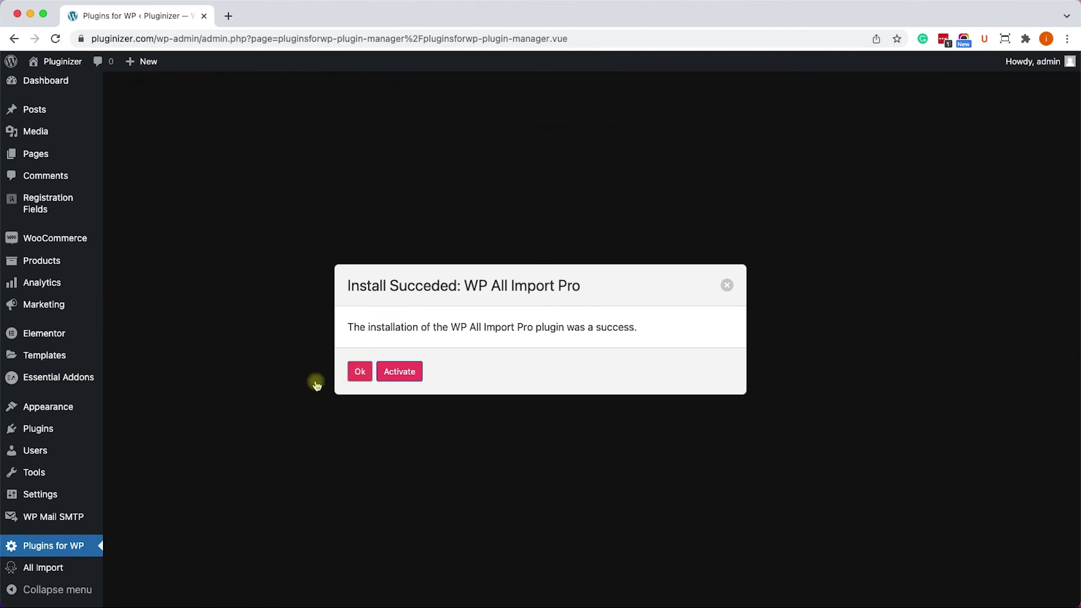
{"action": "left_click", "coordinate": [230, 407]}
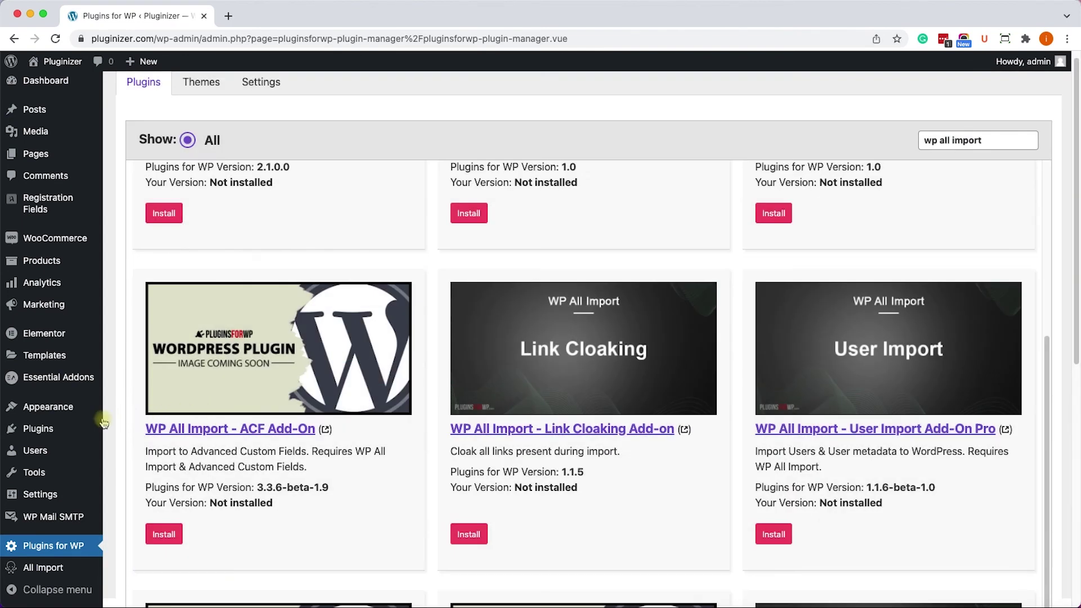
Deactivate the free WP All Import plugin from the Installed Plugins list
{"action": "mouse_move", "coordinate": [50, 428]}
{"action": "left_click", "coordinate": [141, 430]}
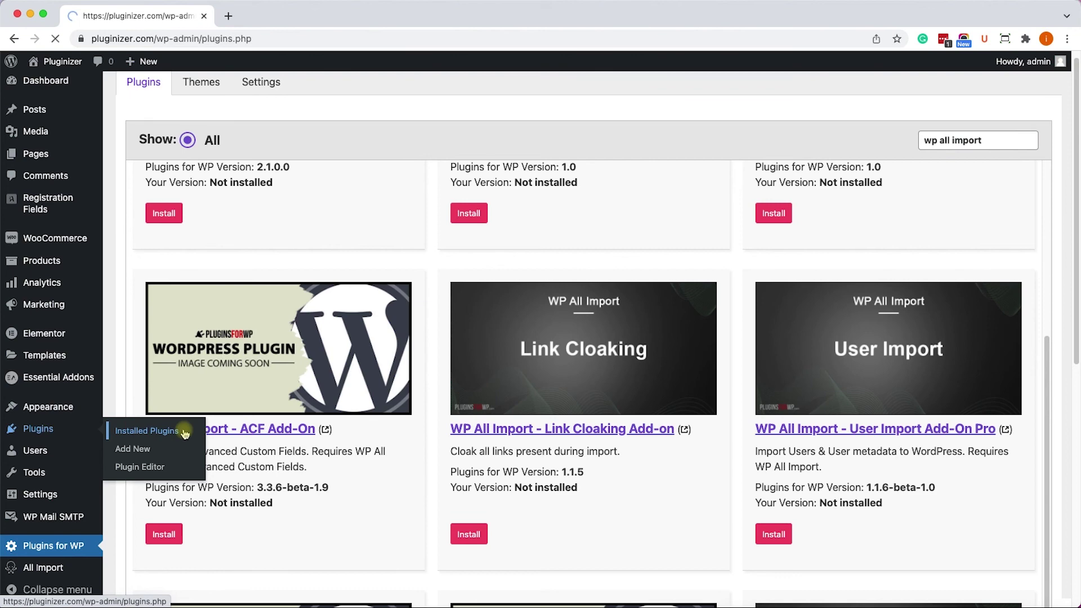
{"action": "scroll", "coordinate": [206, 428], "scroll_direction": "down", "scroll_amount": 5}
{"action": "scroll", "coordinate": [209, 428], "scroll_direction": "down", "scroll_amount": 8}
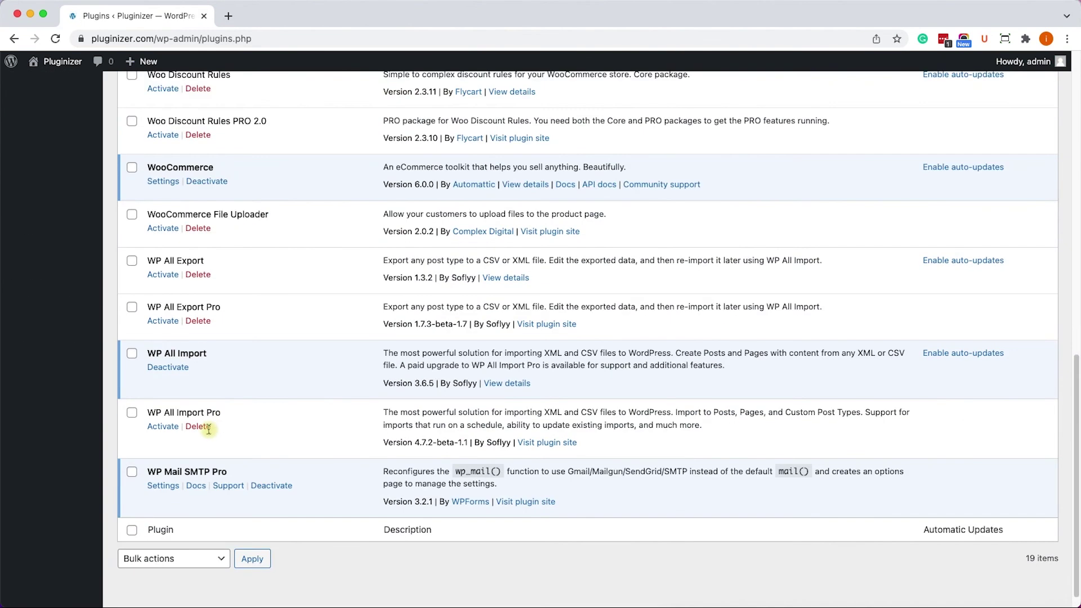
{"action": "left_click", "coordinate": [170, 370]}
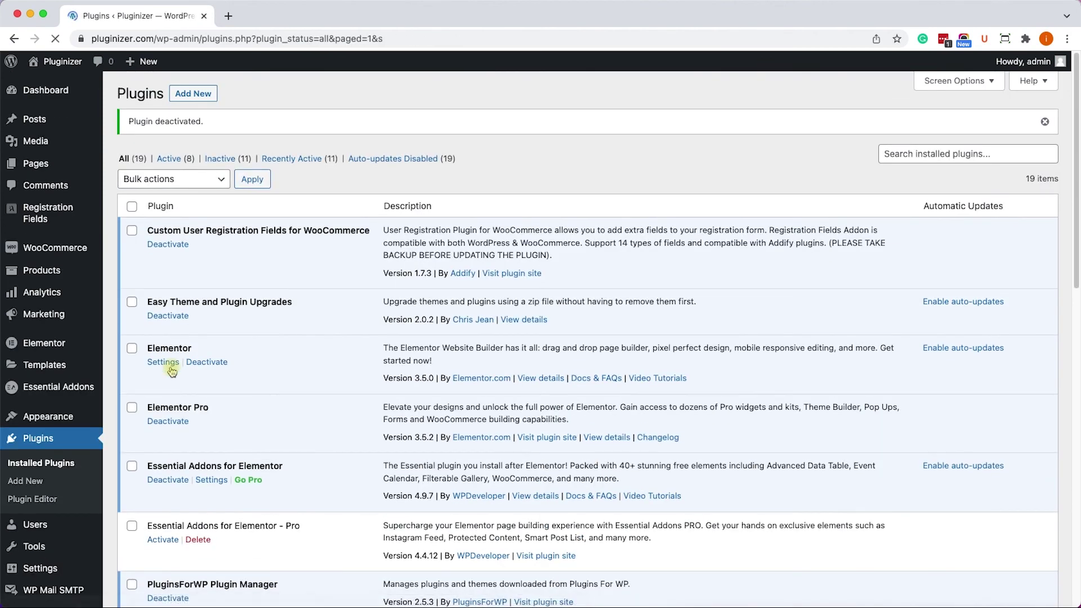
Activate WP All Import Pro and highlight the Plugin activated confirmation
{"action": "scroll", "coordinate": [181, 379], "scroll_direction": "down", "scroll_amount": 12}
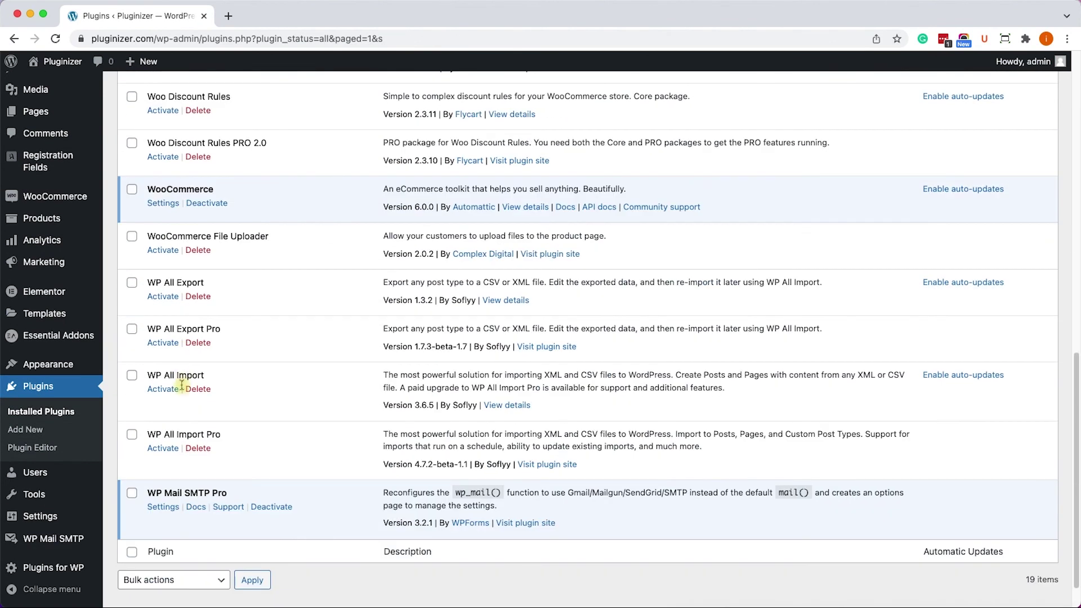
{"action": "left_click", "coordinate": [164, 449]}
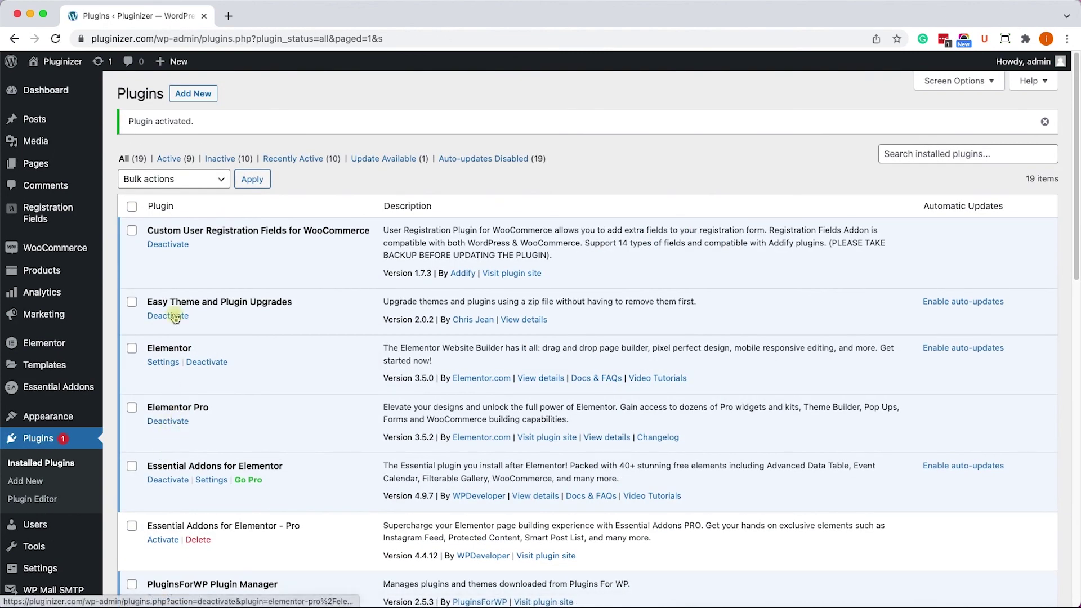
{"action": "left_click_drag", "start_coordinate": [129, 119], "coordinate": [203, 125]}
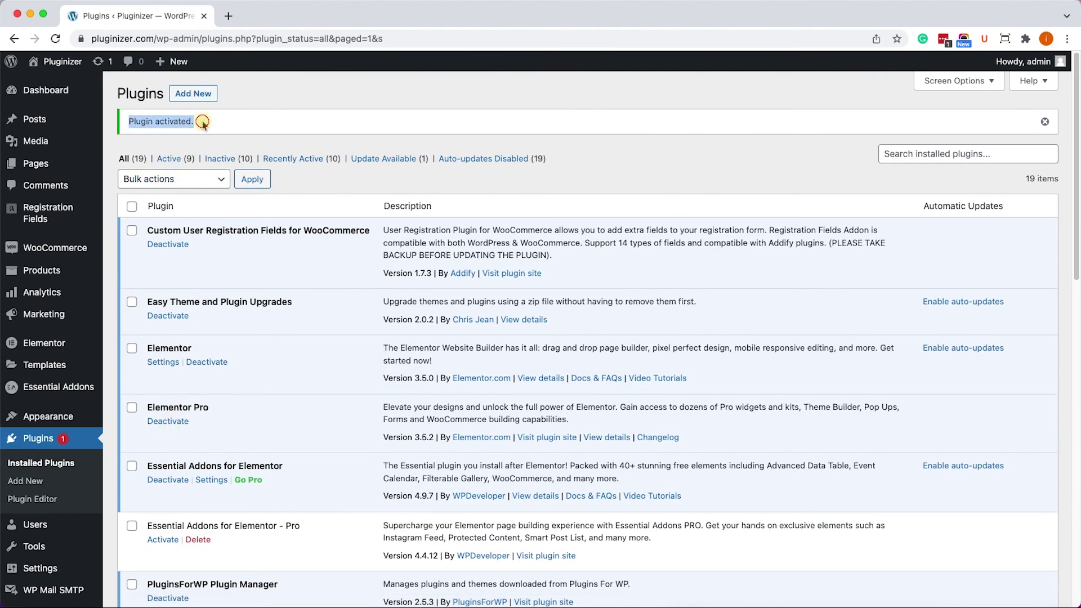